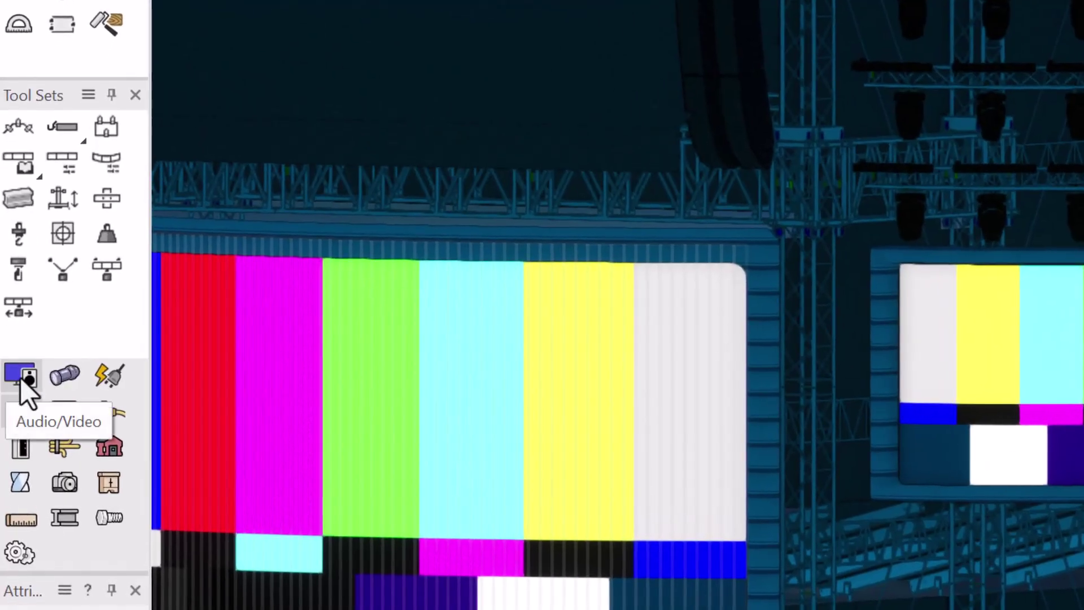
Show the Audio/Video tool set and activate the LED Wall tool.
click(20, 378)
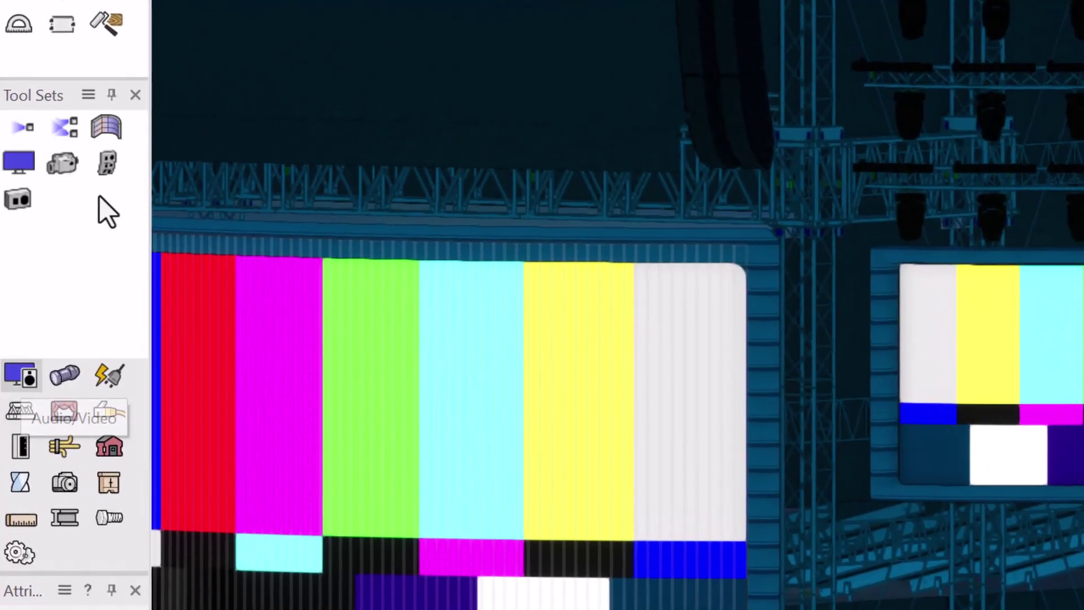
click(114, 136)
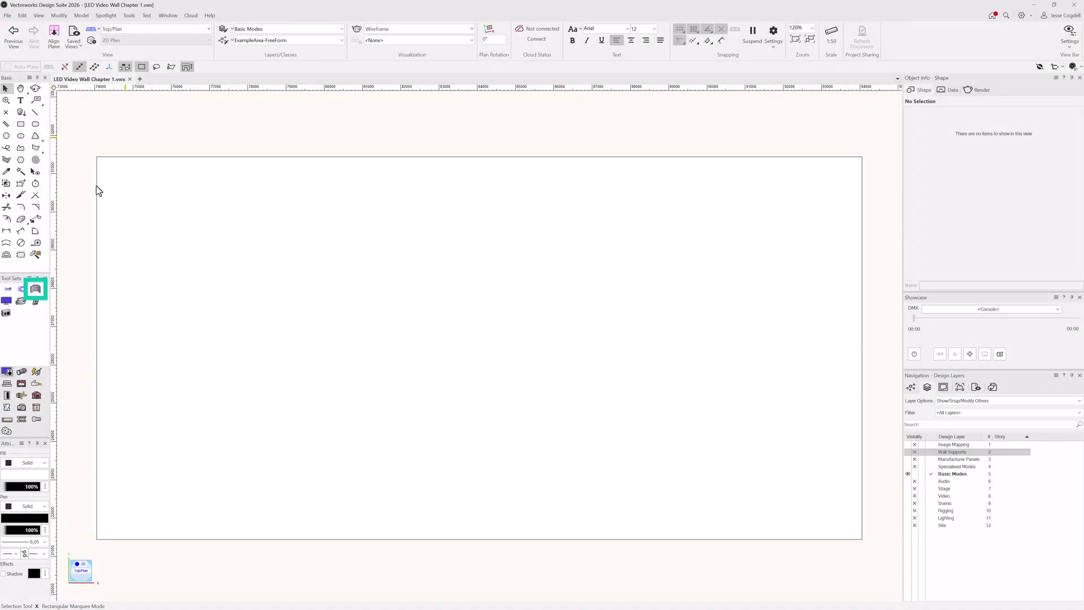
Draw a freeform LED wall whose straight run bends into an arc, then view it shaded in 3D.
click(35, 288)
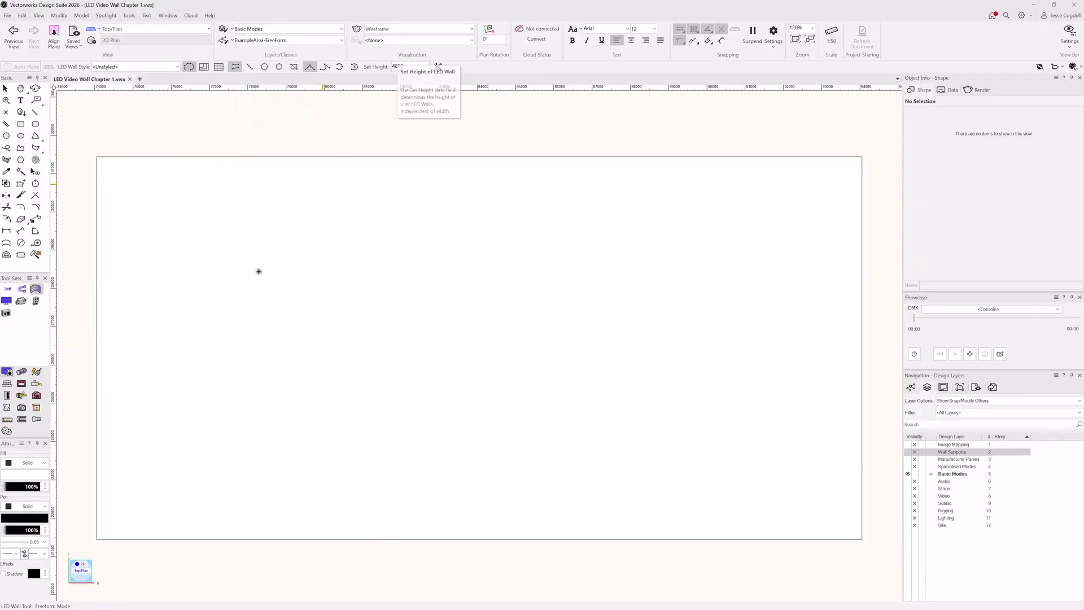
click(206, 307)
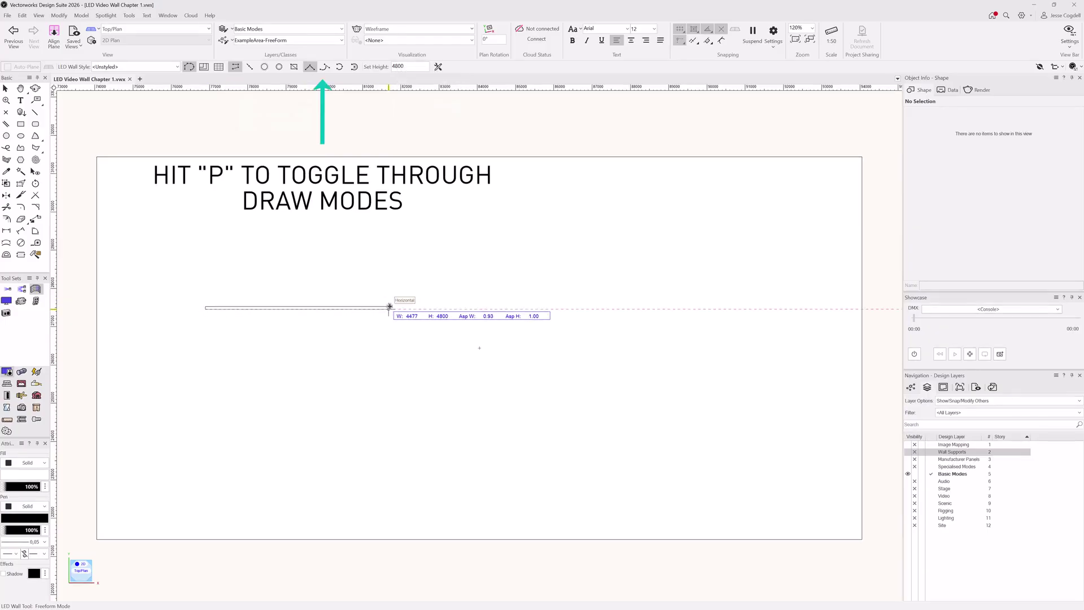
key(p)
key(p)
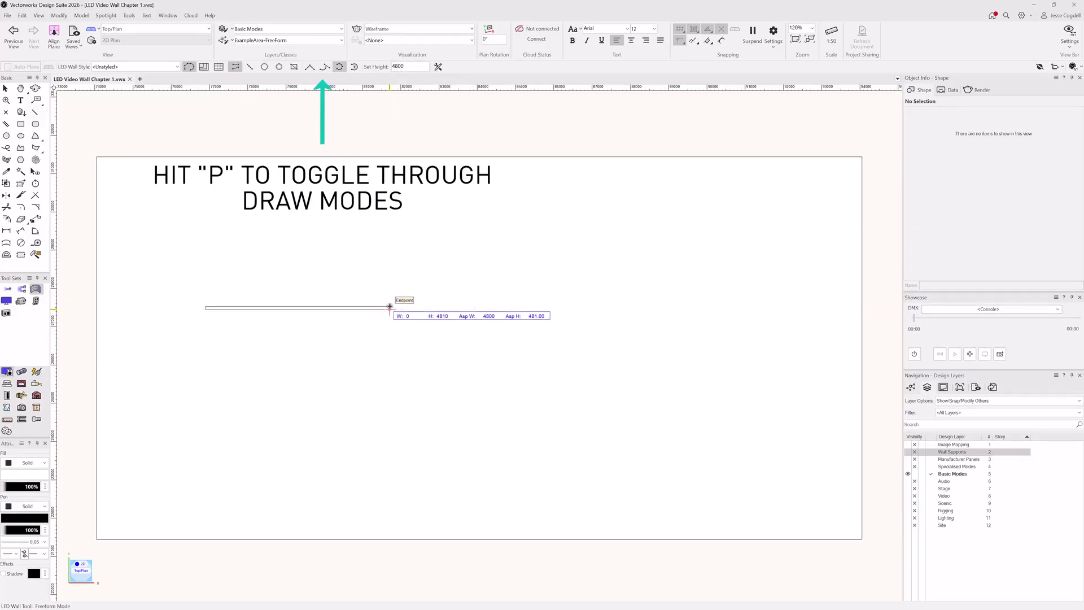
click(390, 308)
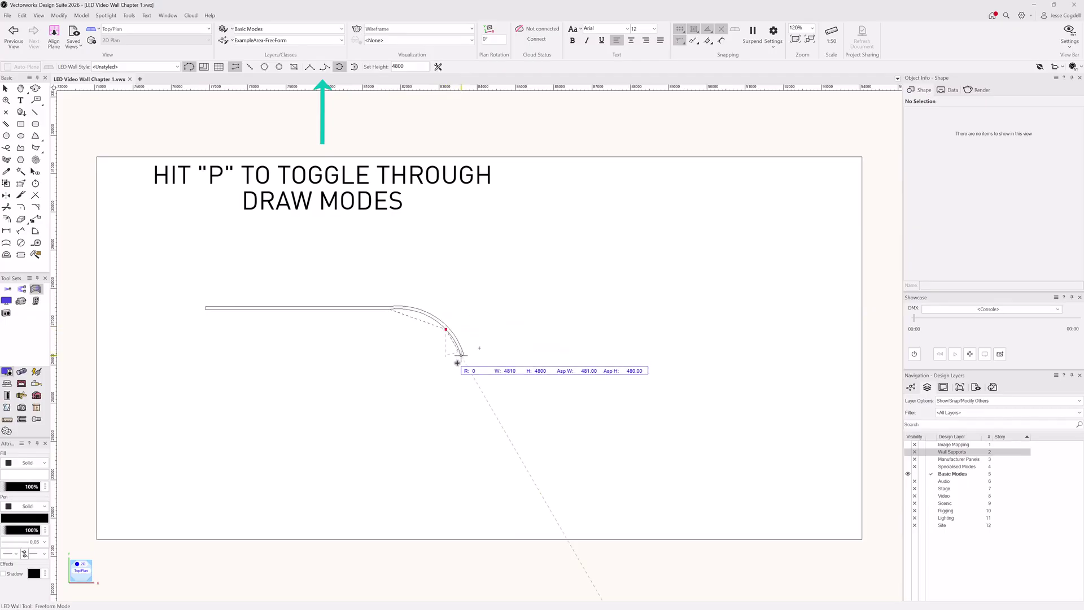
double_click(497, 418)
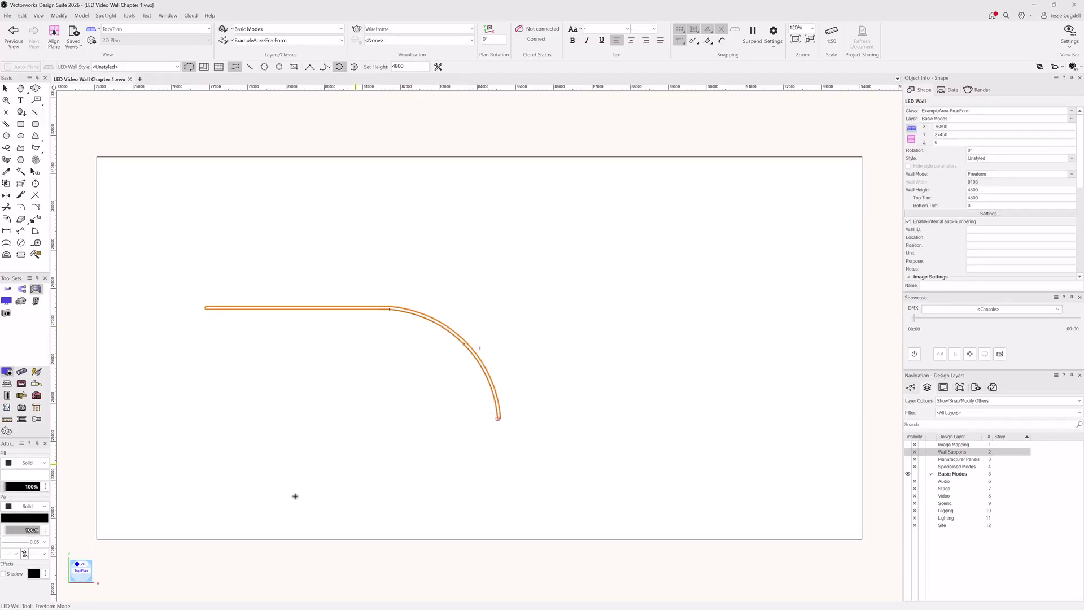
click(71, 579)
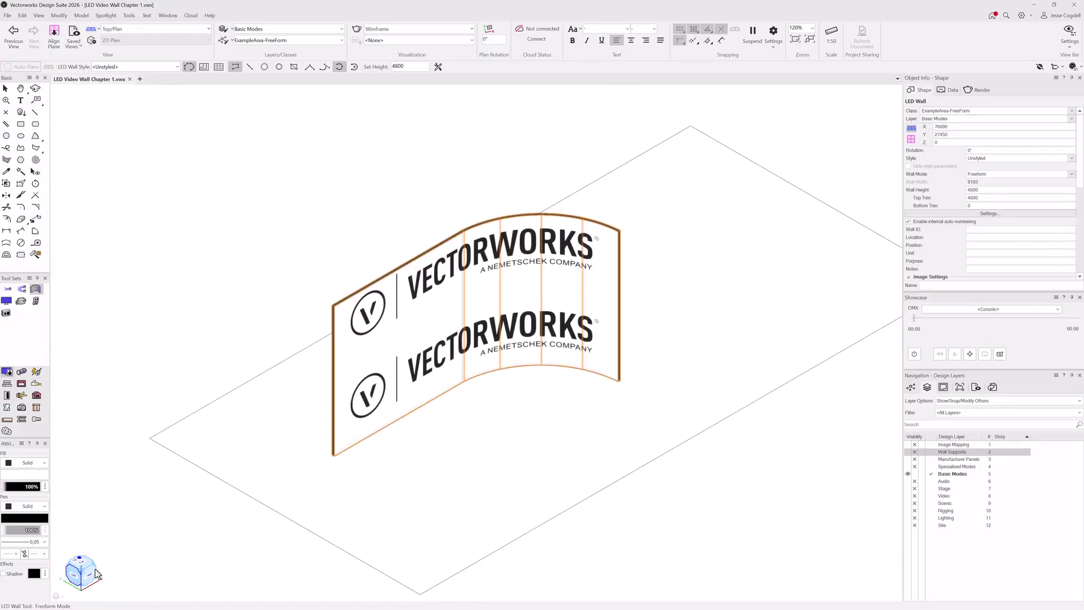
key(x)
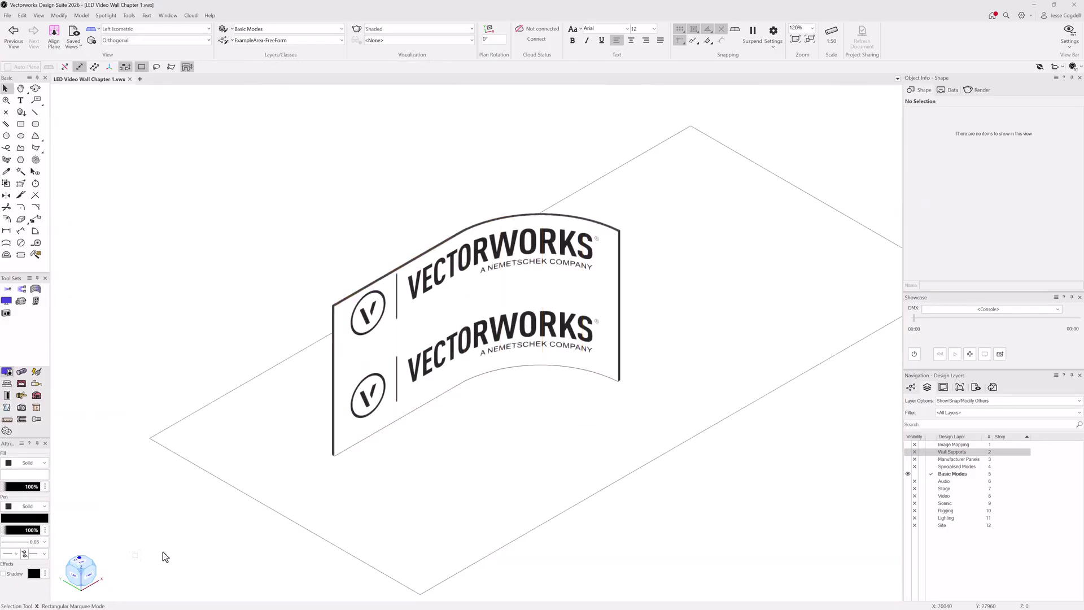
key(x)
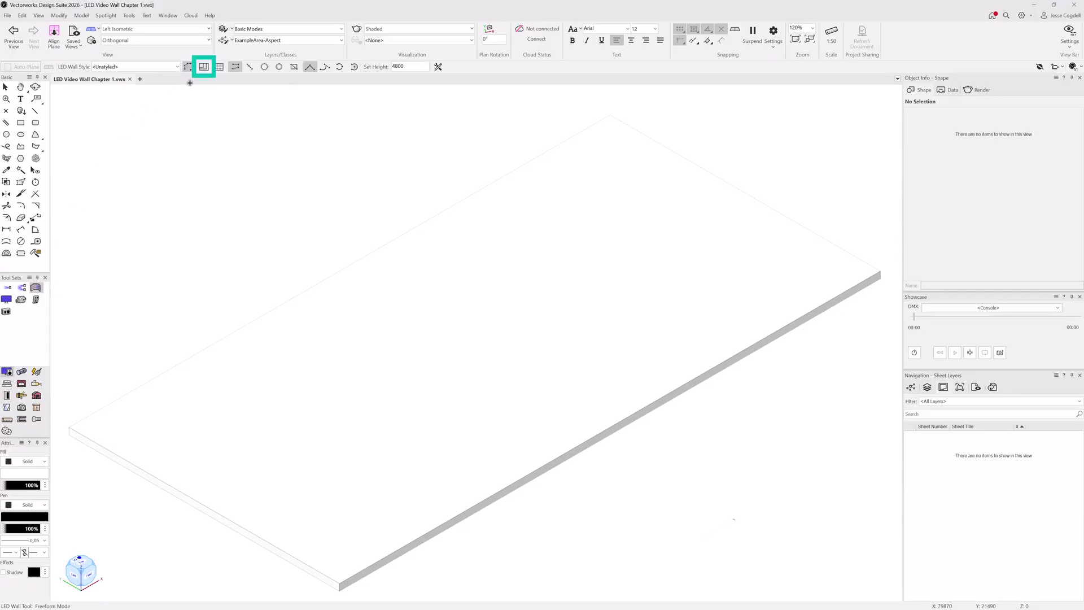
Draw a straight LED wall in Aspect Mode locked to a 16:9 ratio.
click(206, 67)
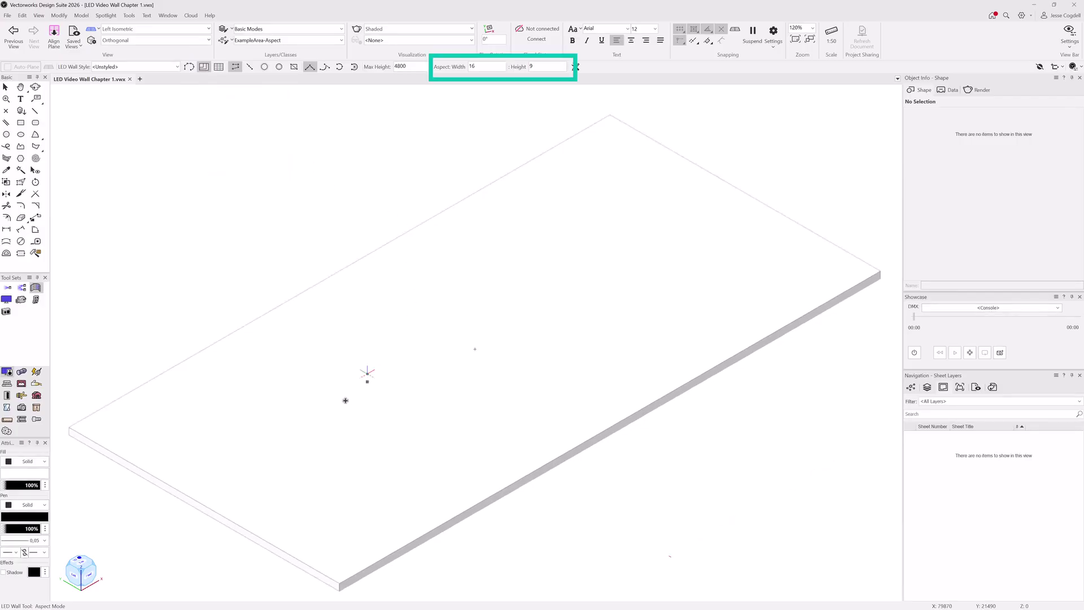
click(308, 443)
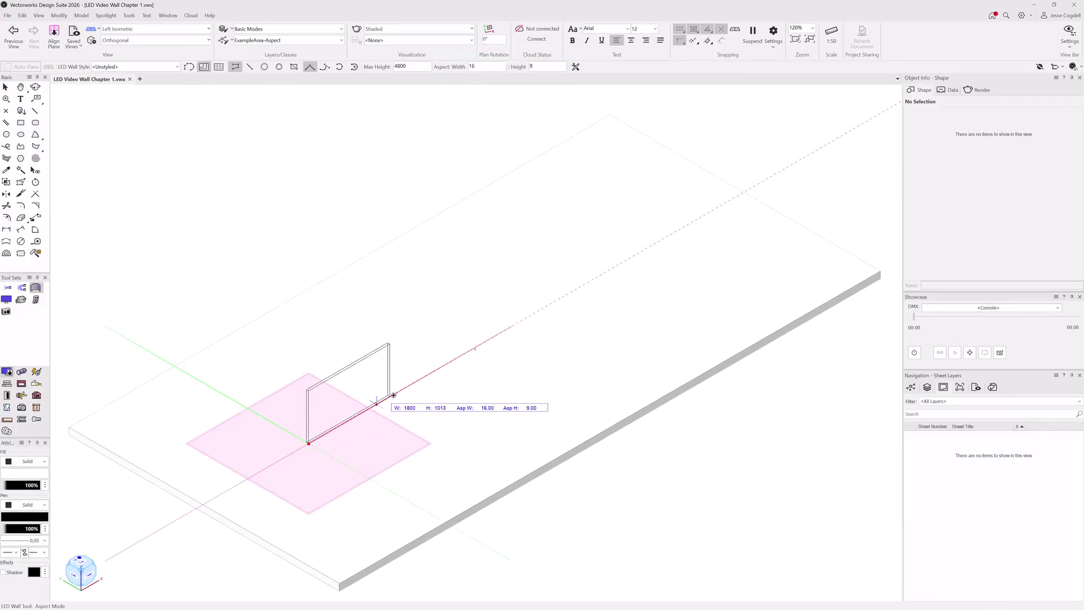
click(525, 318)
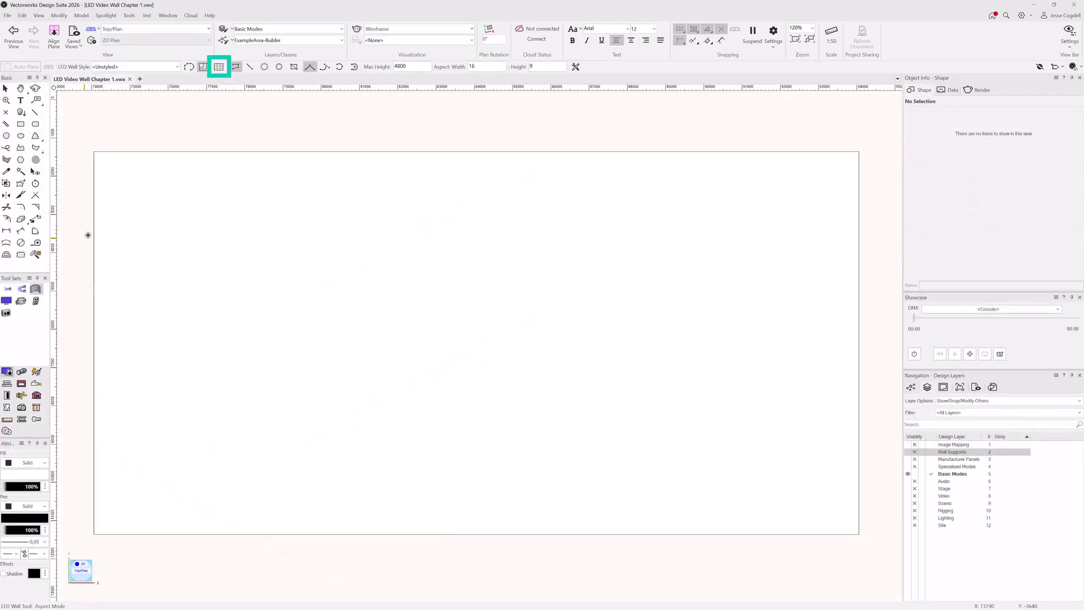
Draw a Builder-mode LED wall of 16 columns by 10 rows, 6400 × 4000, and view it in 3D.
click(219, 67)
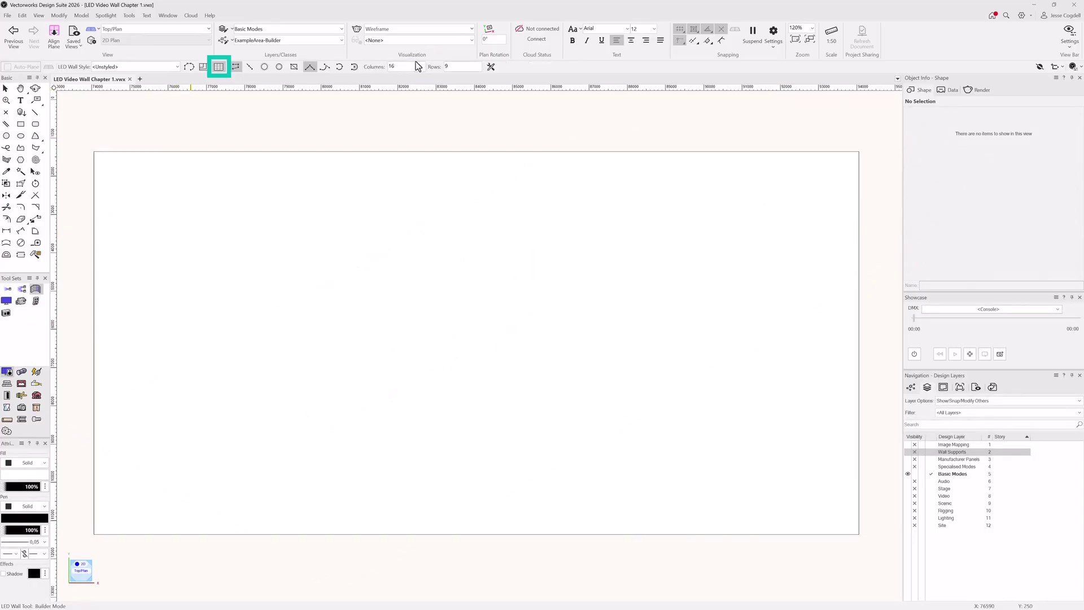
double_click(447, 67)
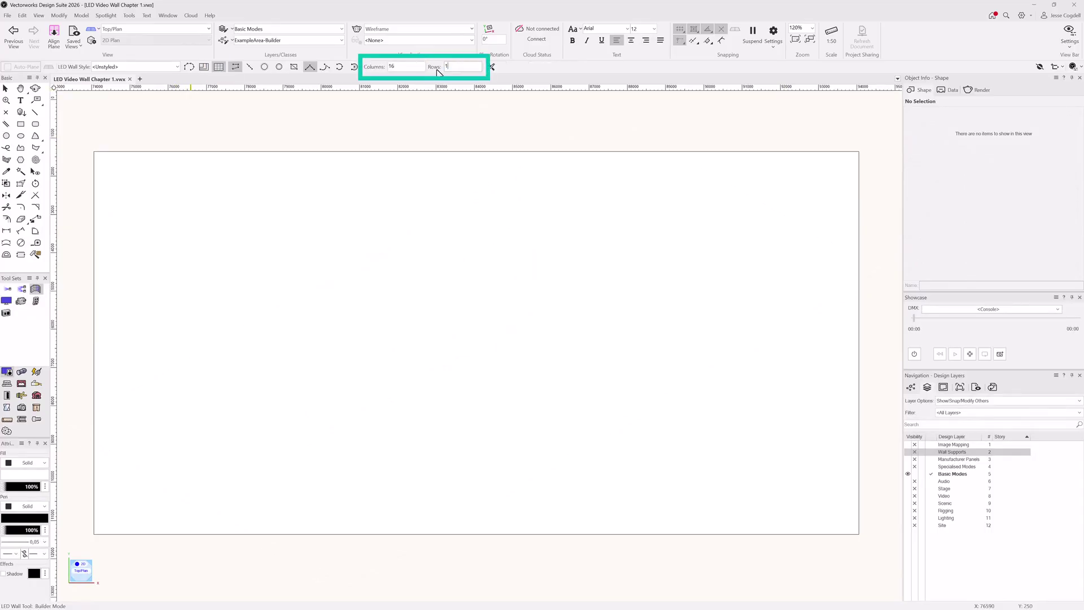
click(271, 310)
click(532, 310)
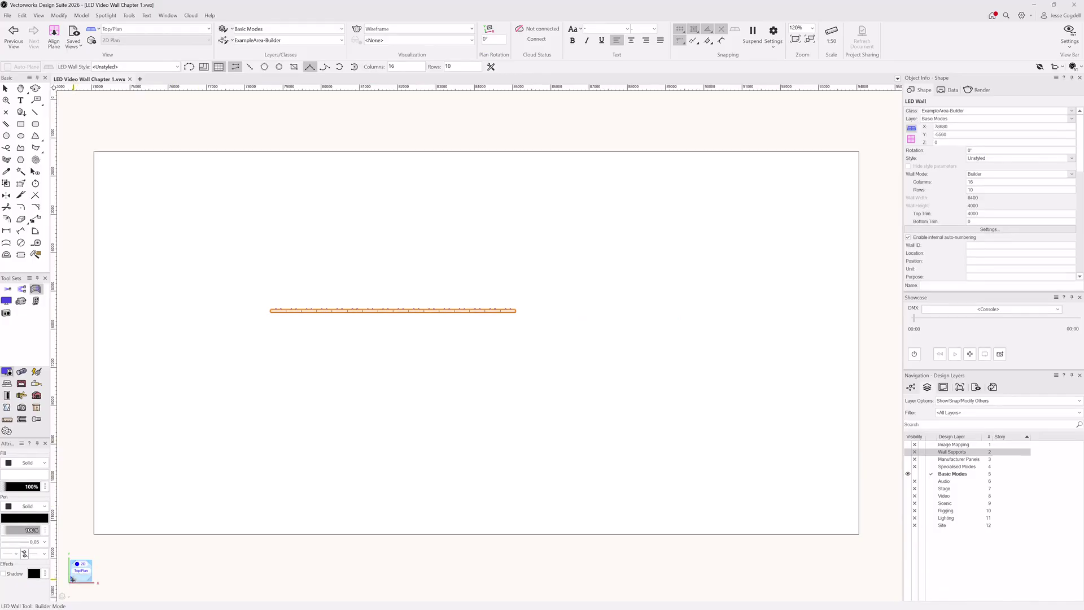
click(73, 578)
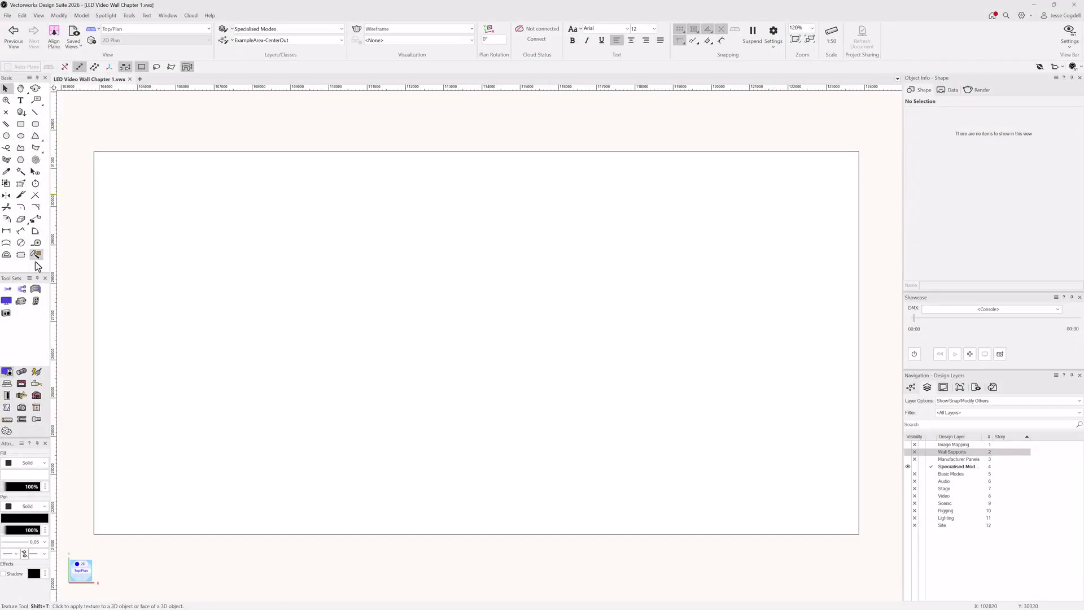
In LED Wall preferences, enable panel and curve increments and set Panel Width to 500.
click(35, 289)
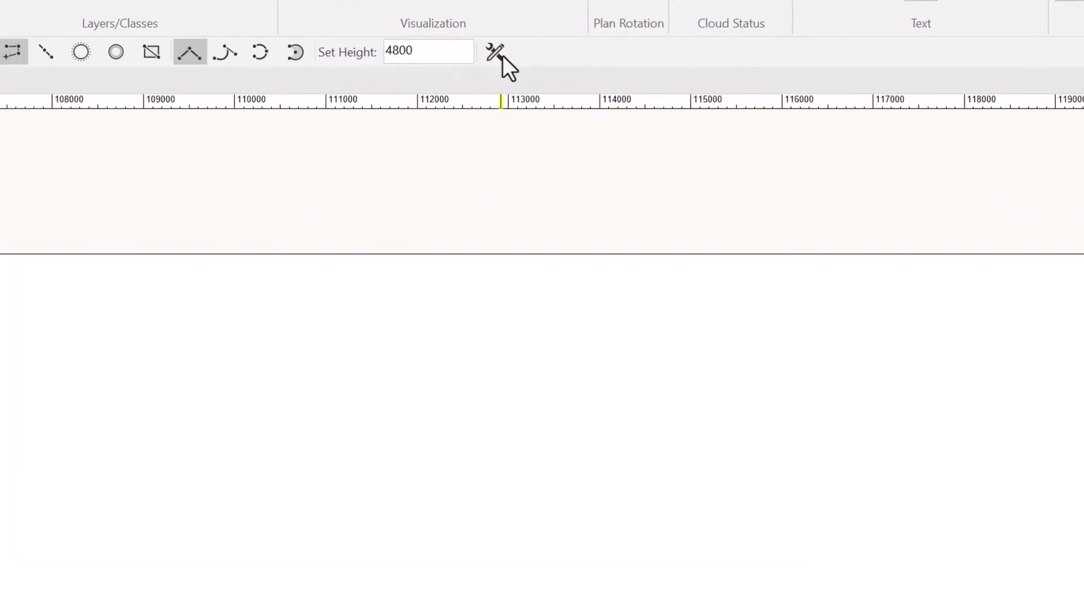
click(502, 55)
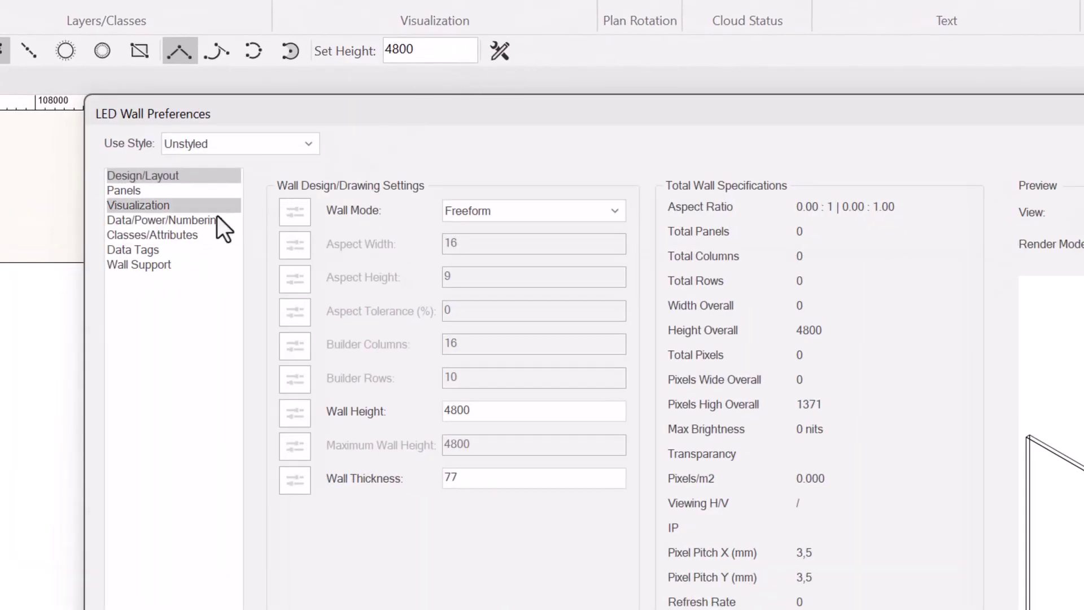
click(182, 234)
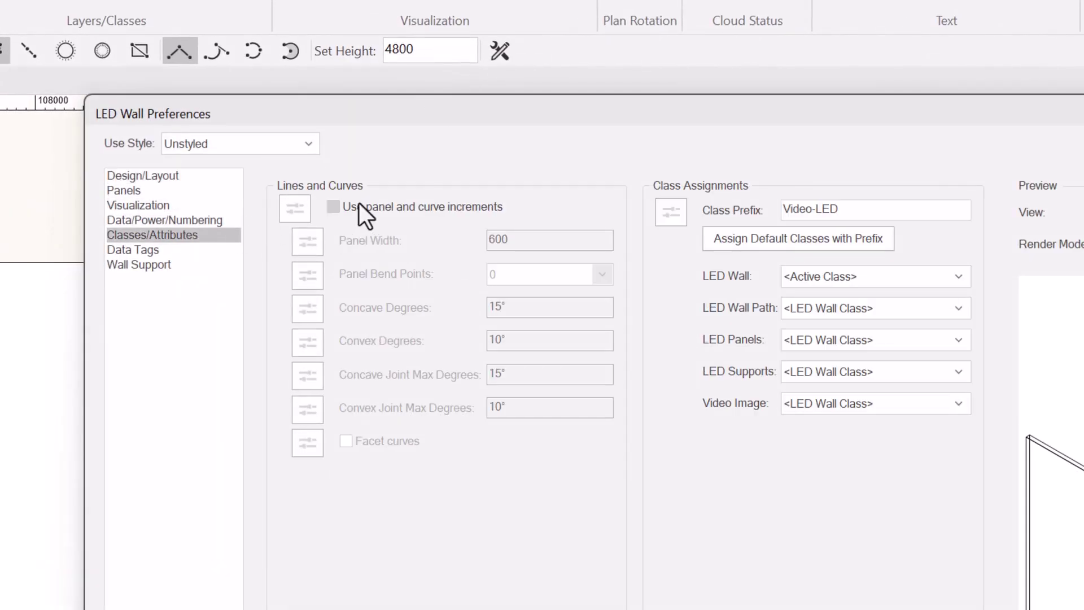
click(334, 208)
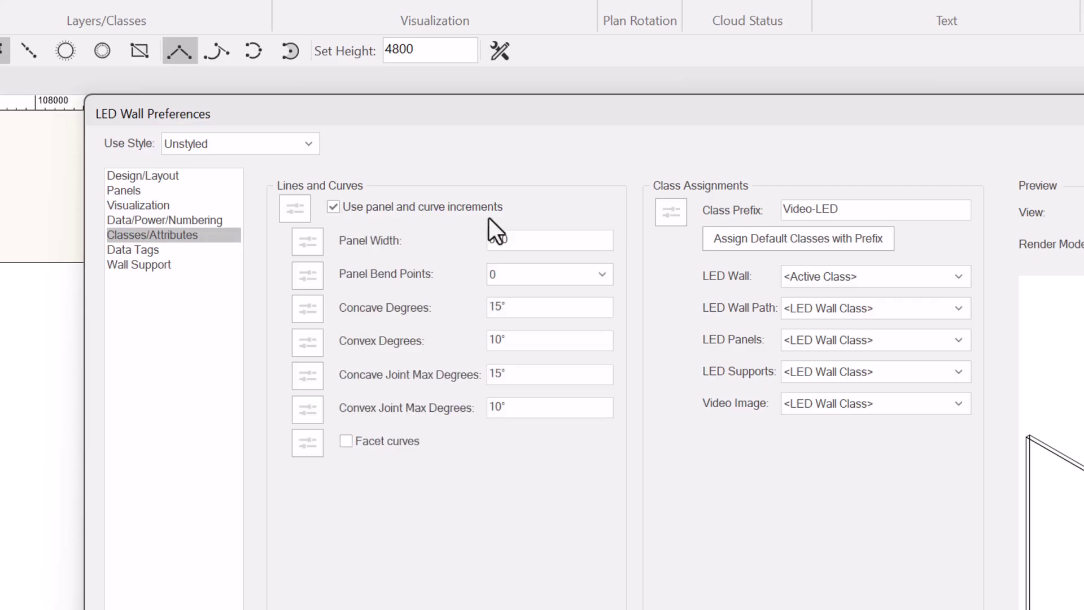
drag(520, 243, 462, 247)
text(500)
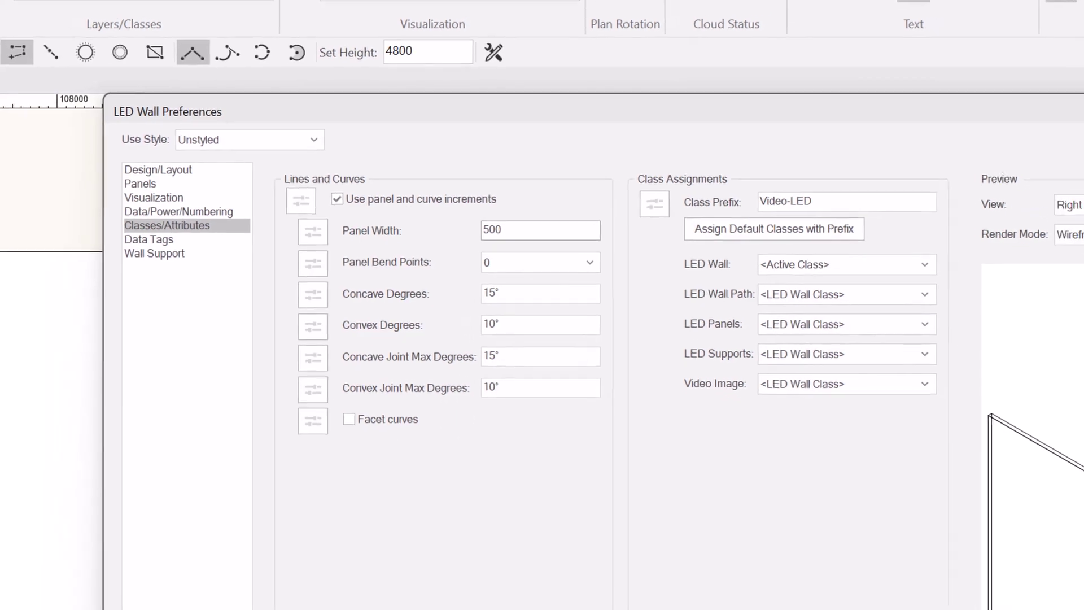
Draw a 15000 × 4800 centre-out LED wall with a straight middle and arced ends, then orbit it in 3D.
click(764, 516)
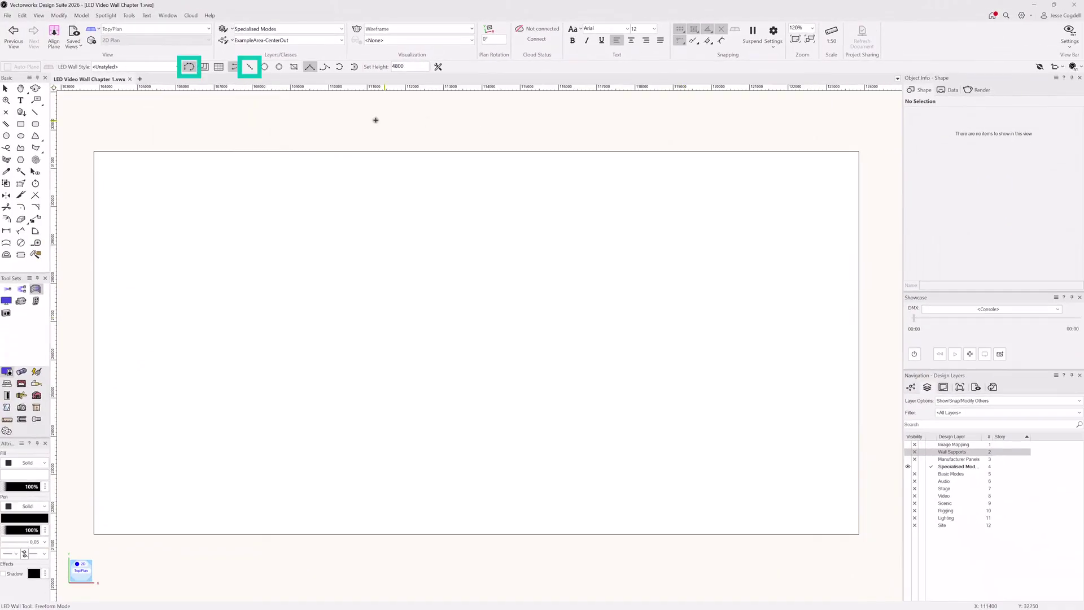
click(249, 67)
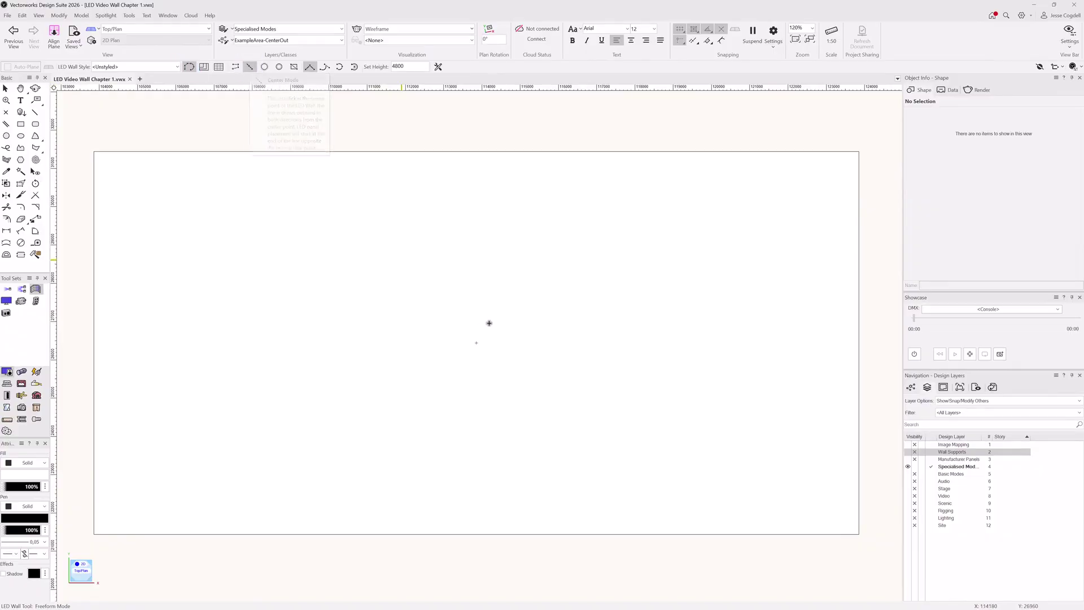
click(477, 342)
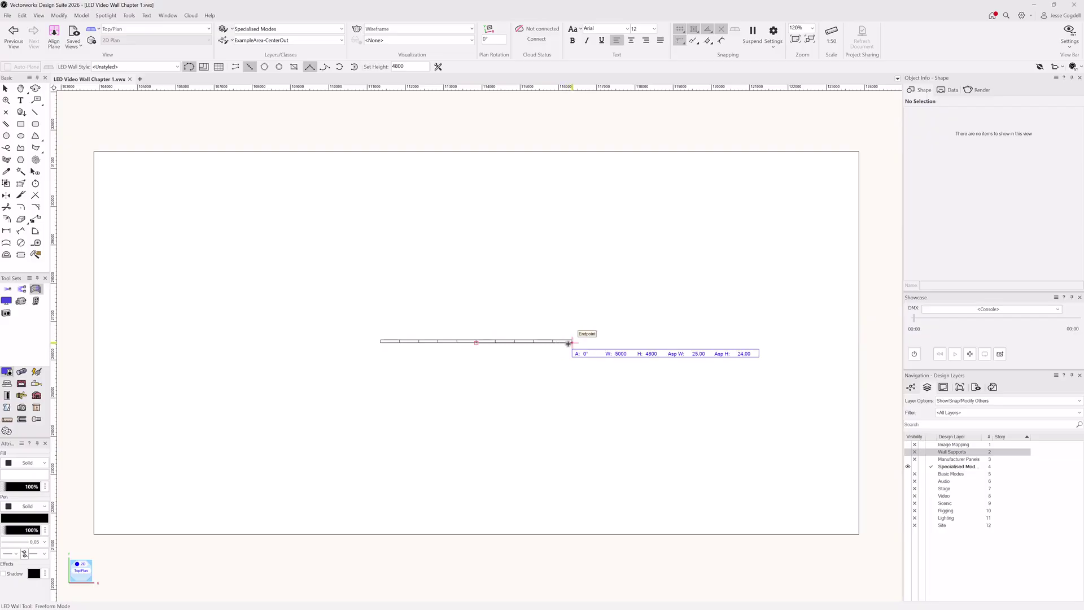
click(569, 343)
click(569, 343)
key(o)
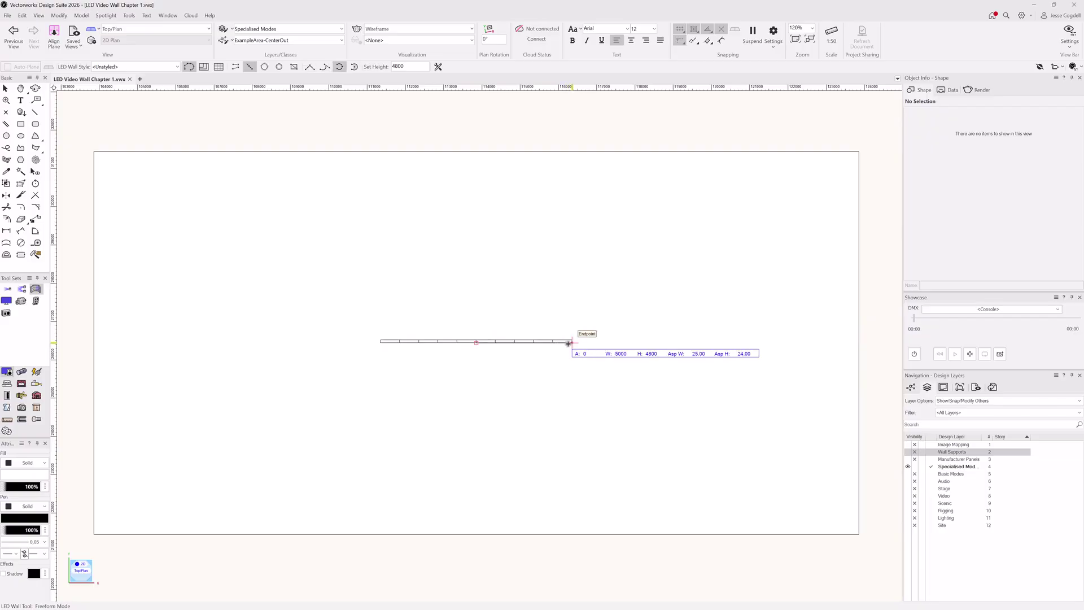
click(625, 360)
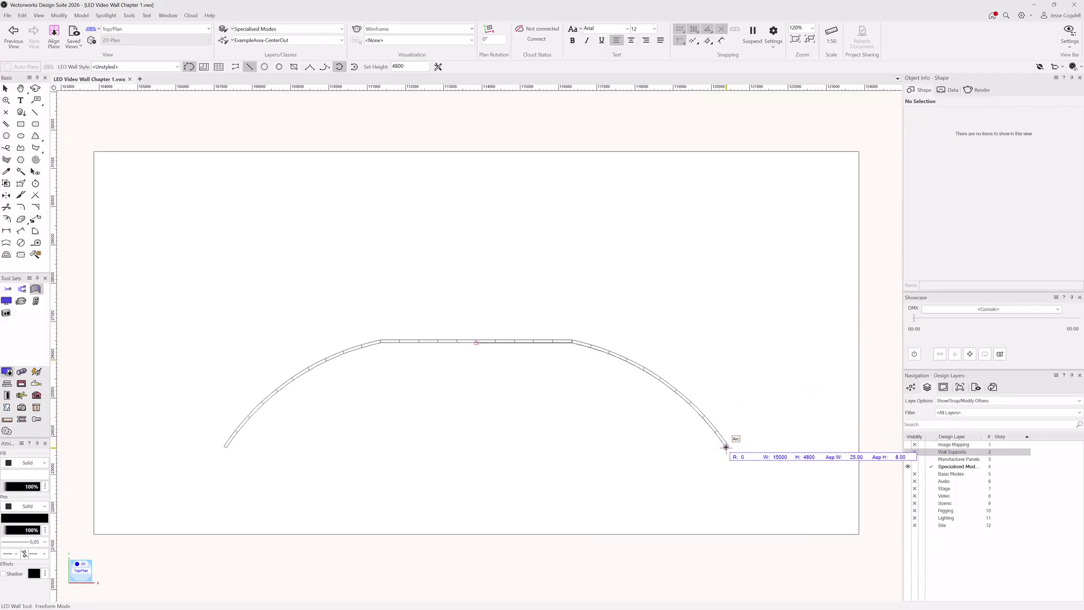
double_click(727, 446)
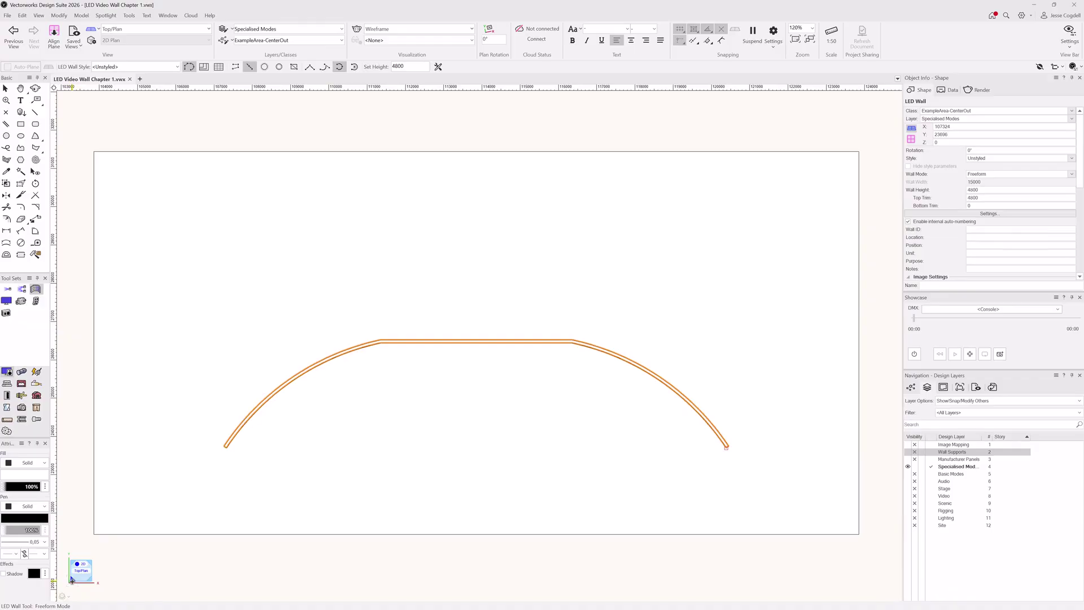
click(77, 578)
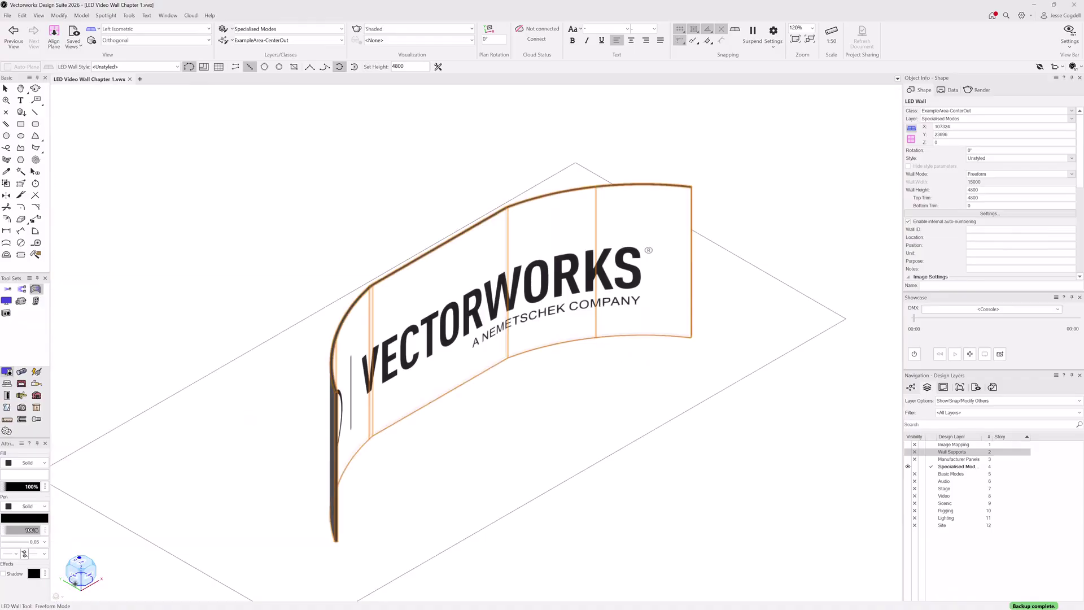
drag(80, 585, 90, 582)
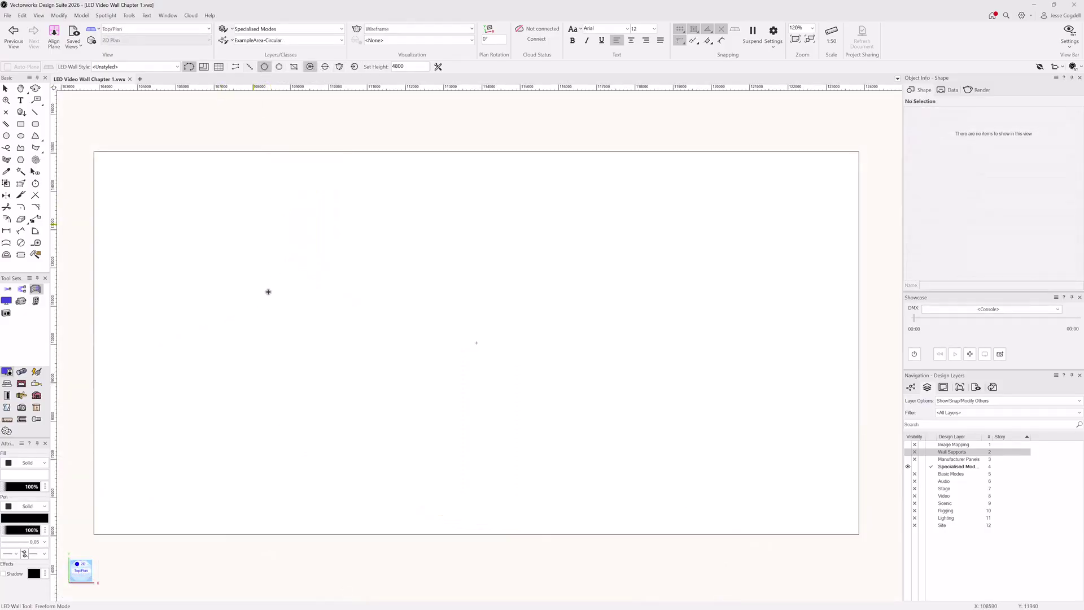
Draw a small circular LED wall and a larger 15000-wide one beside it.
click(249, 323)
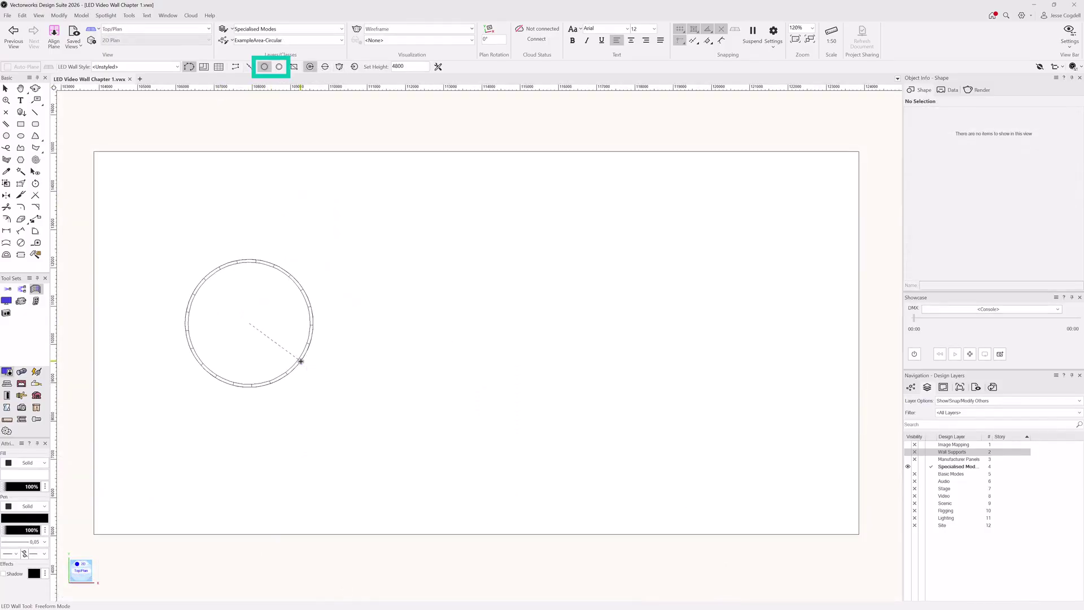
click(300, 360)
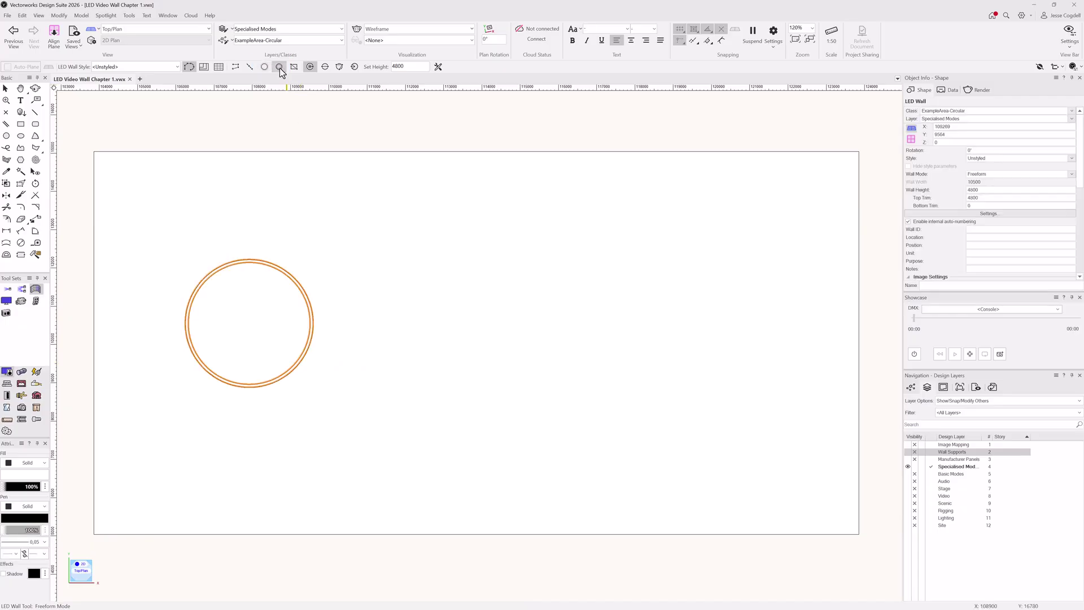
click(499, 316)
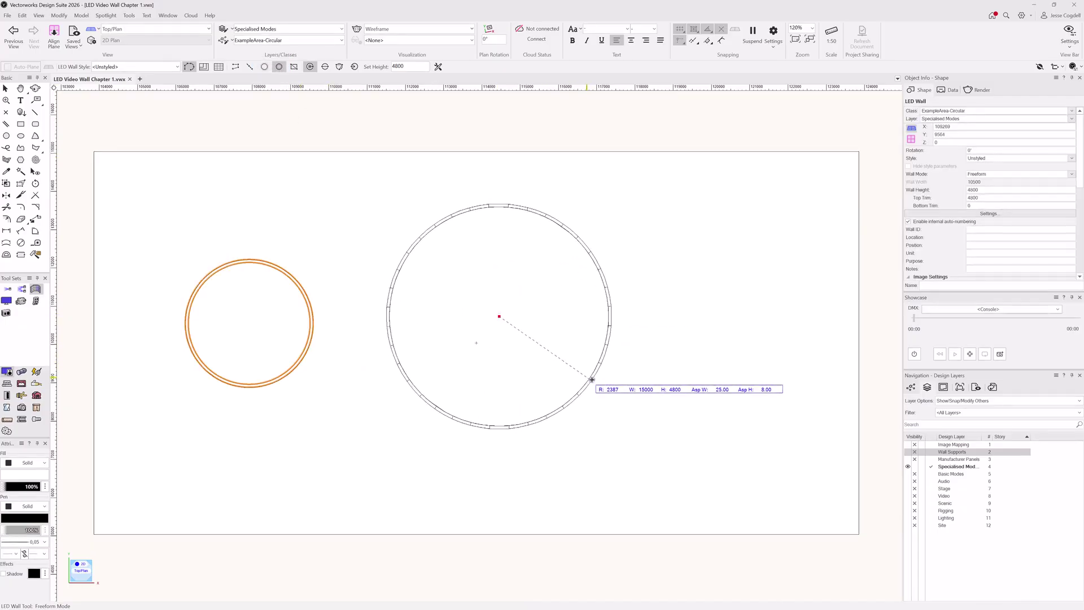
click(593, 380)
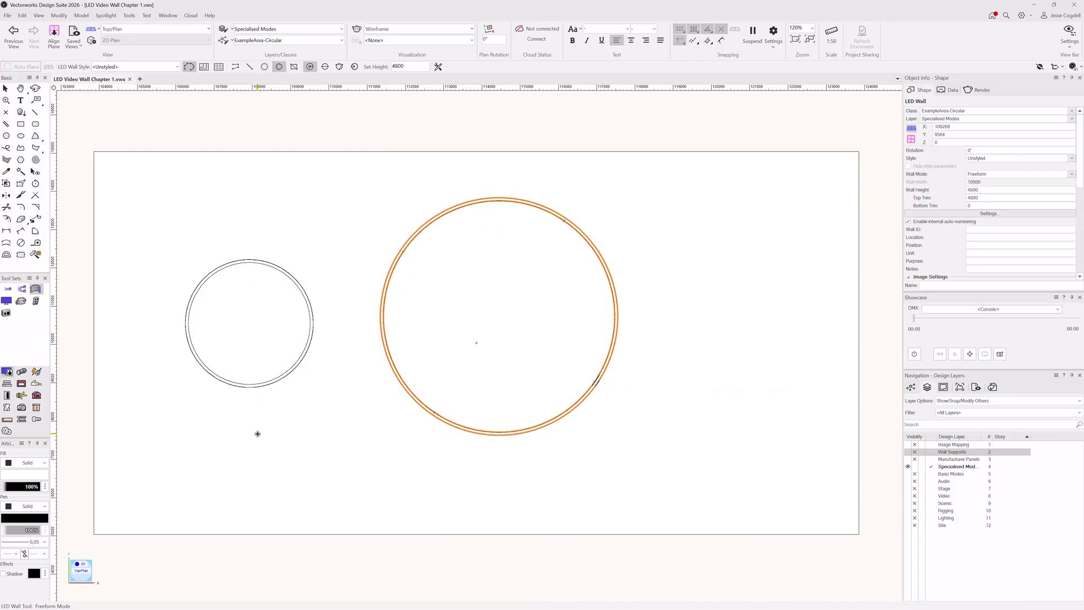
key(x)
click(72, 581)
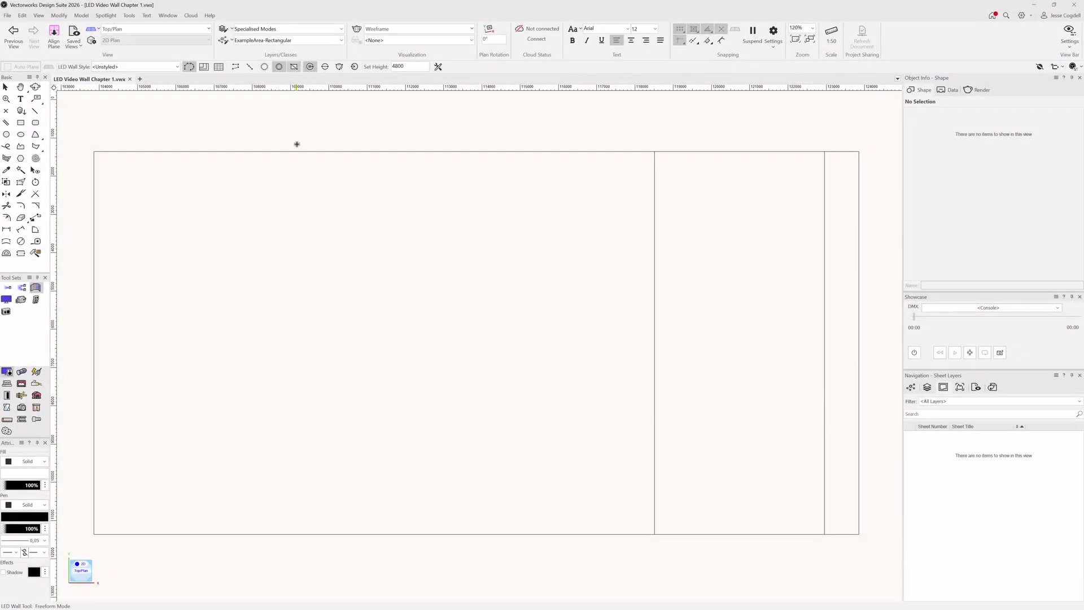
Draw a flat 8000 × 3910 rectangular LED wall on the platform and view it in shaded isometric.
click(294, 67)
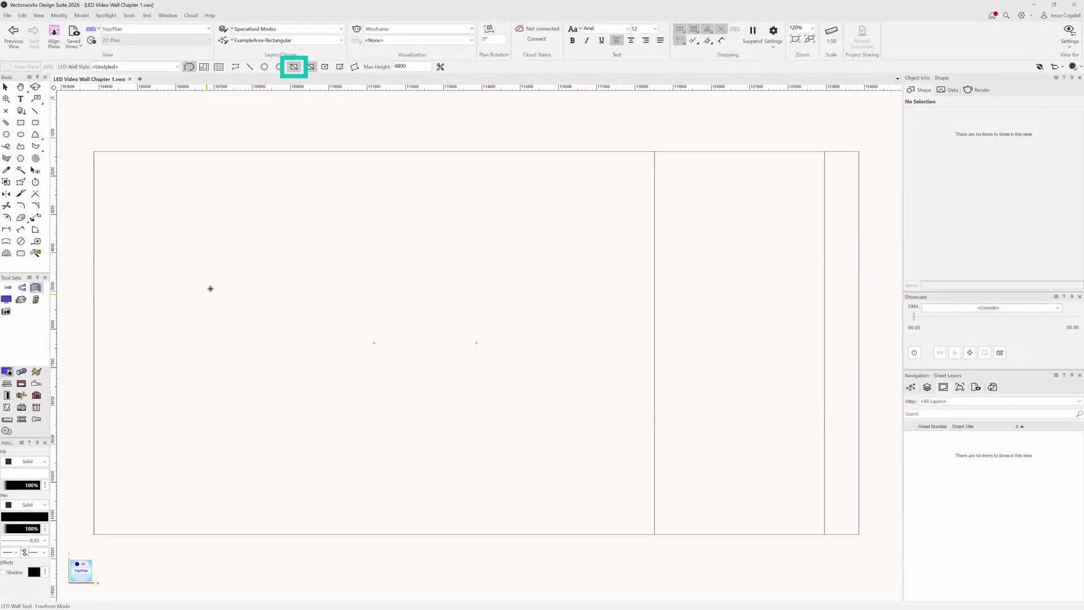
click(214, 283)
click(557, 433)
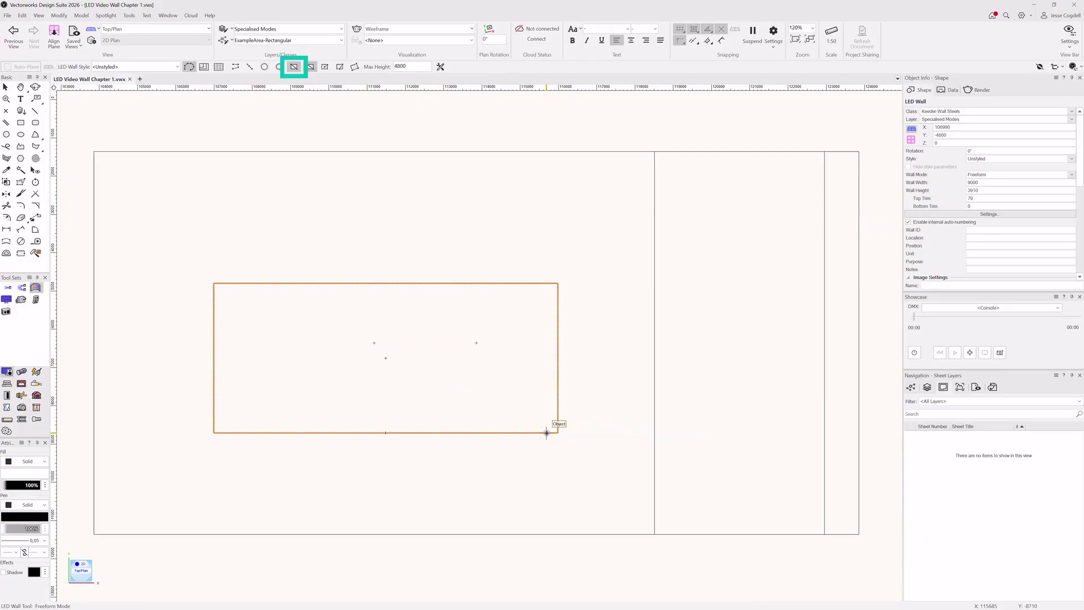
key(x)
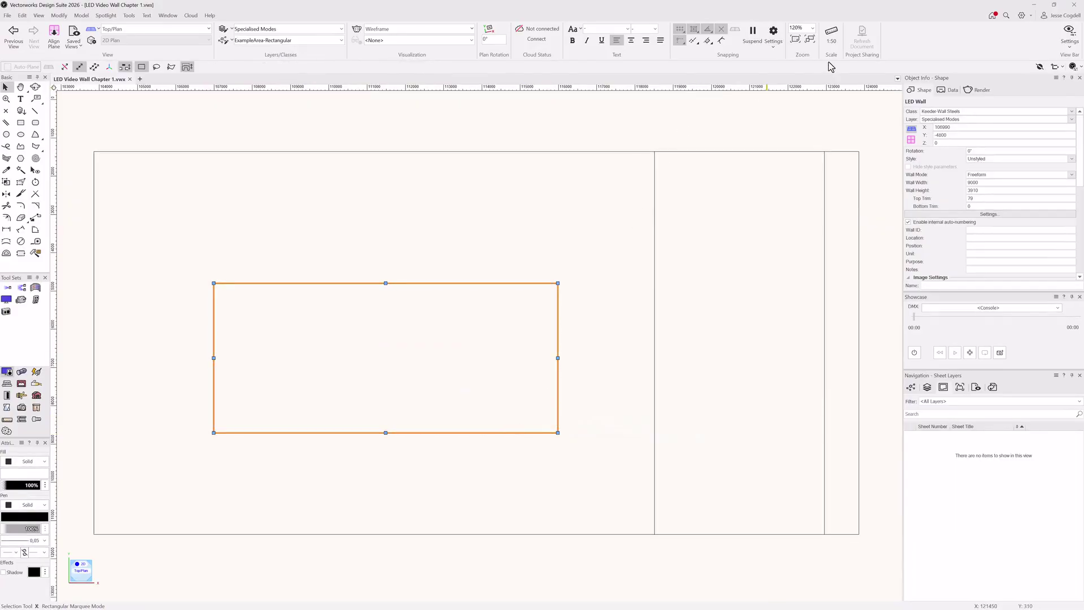
key(KP_1)
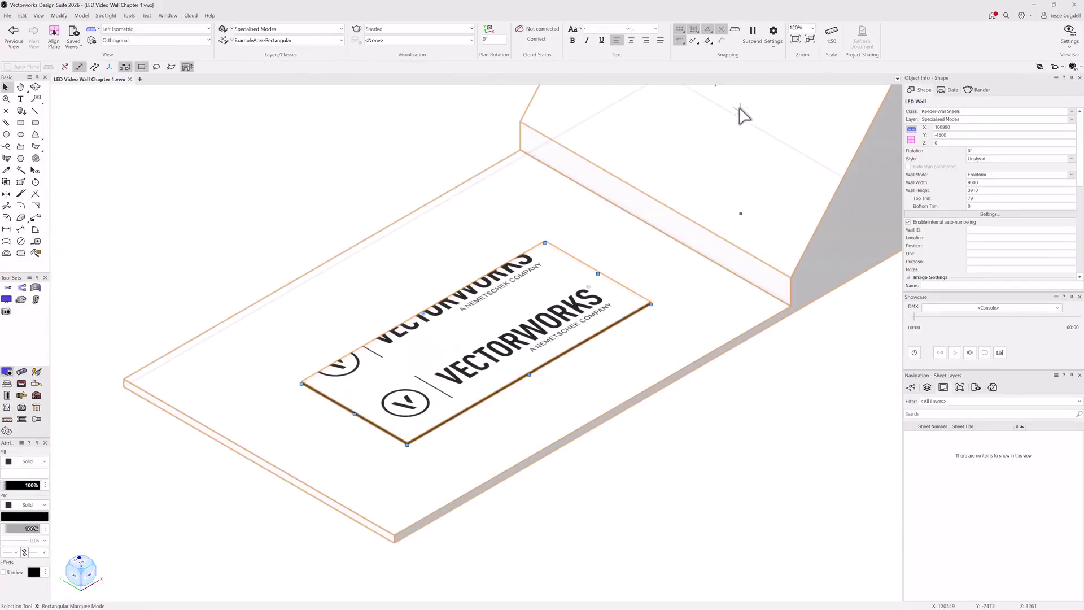
key(Escape)
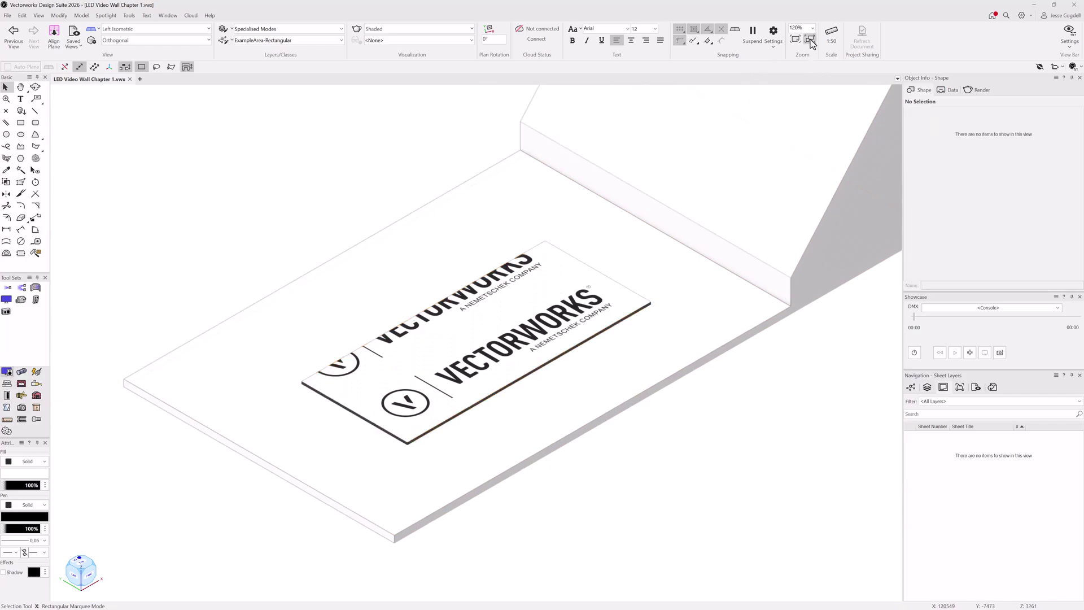
click(810, 38)
Set the working plane on the block's sloped face.
click(22, 288)
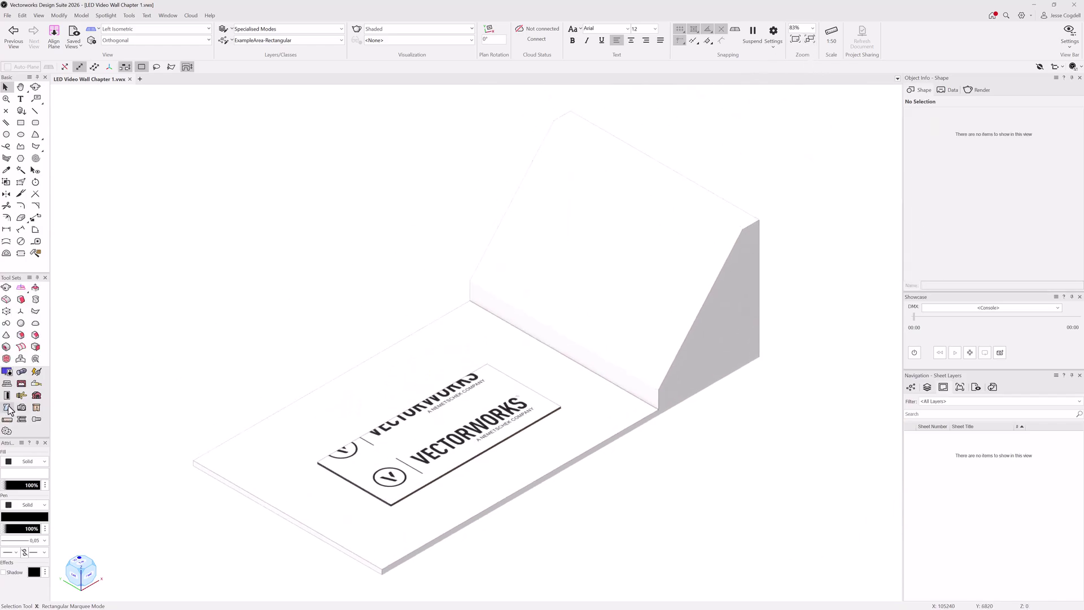
click(21, 286)
click(643, 258)
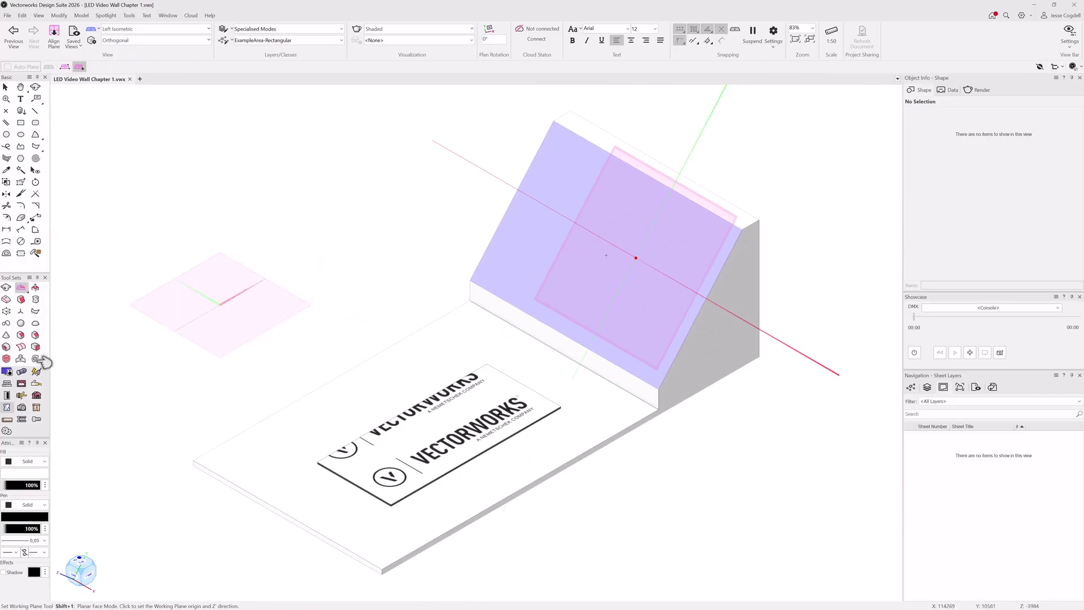
Draw a rectangular LED wall flush on the sloped face.
click(36, 370)
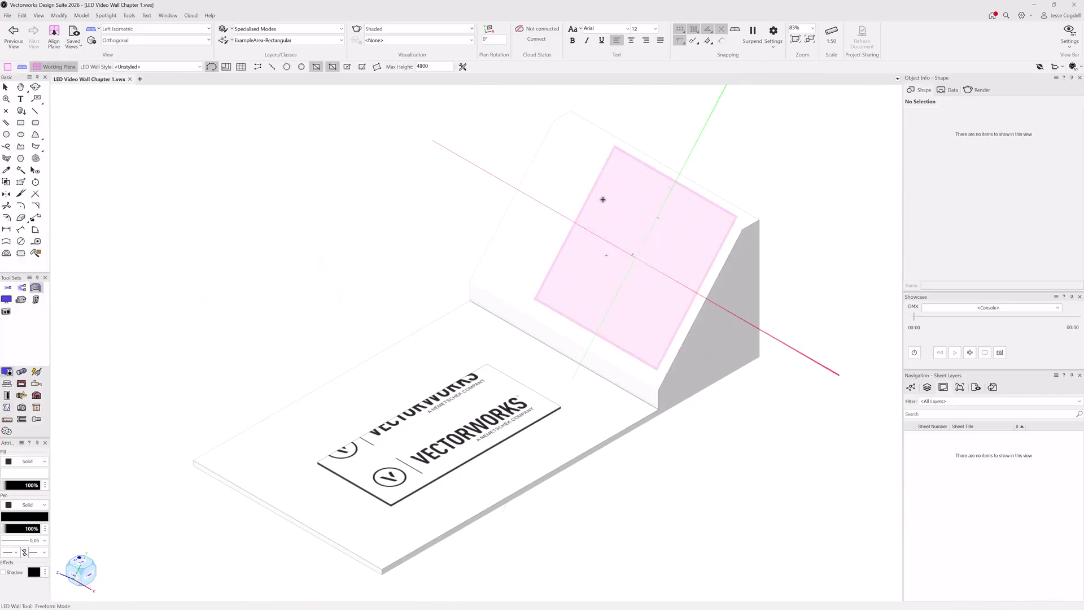
click(552, 174)
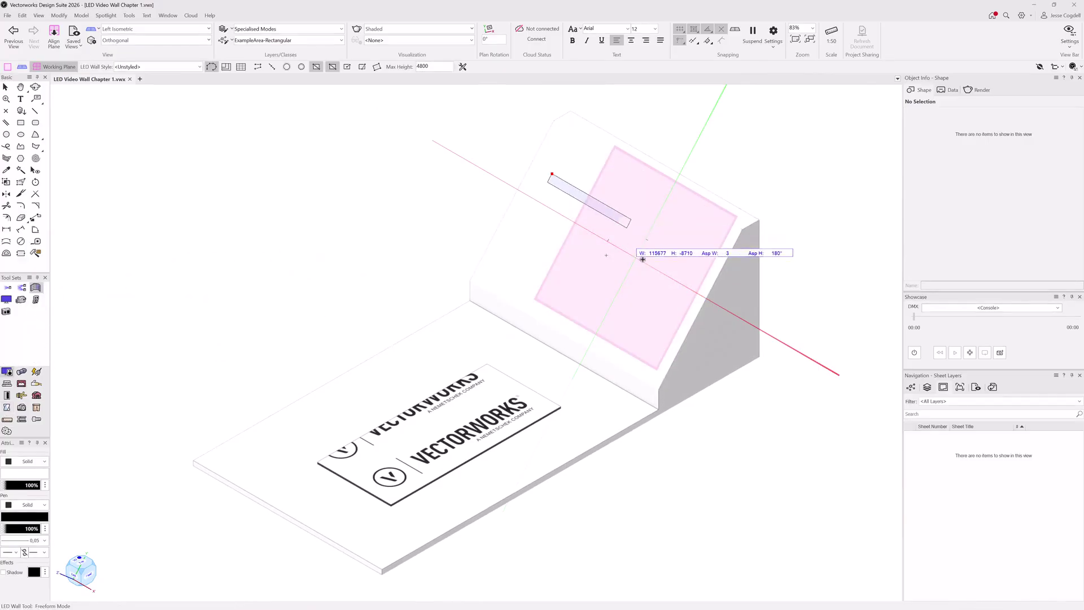
click(660, 337)
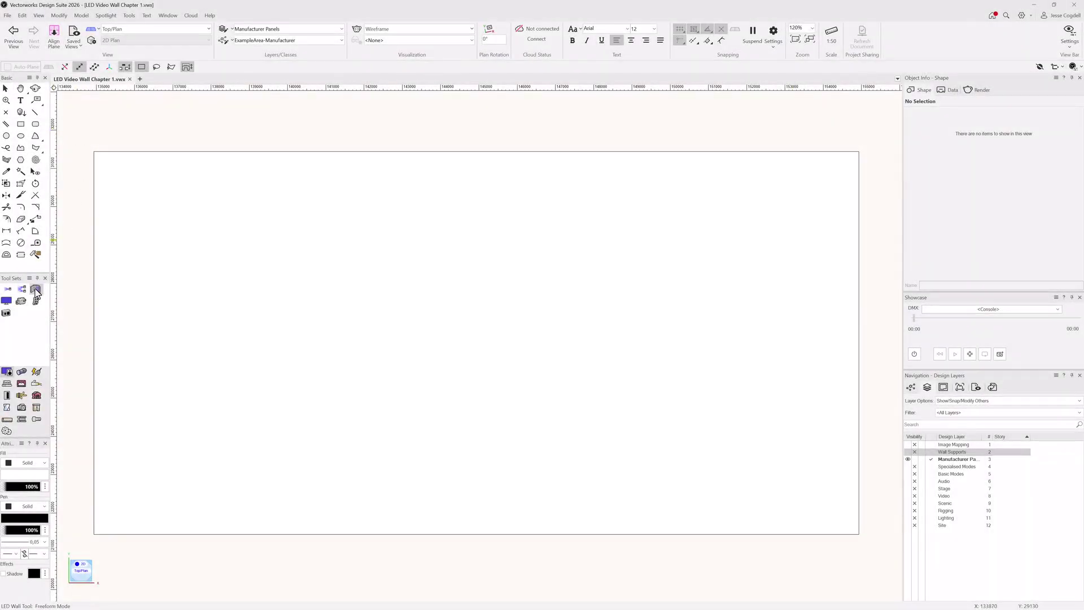
Set ROE Carbon CB3 Half LED Panel as the LED wall's main panel in Preferences.
click(36, 289)
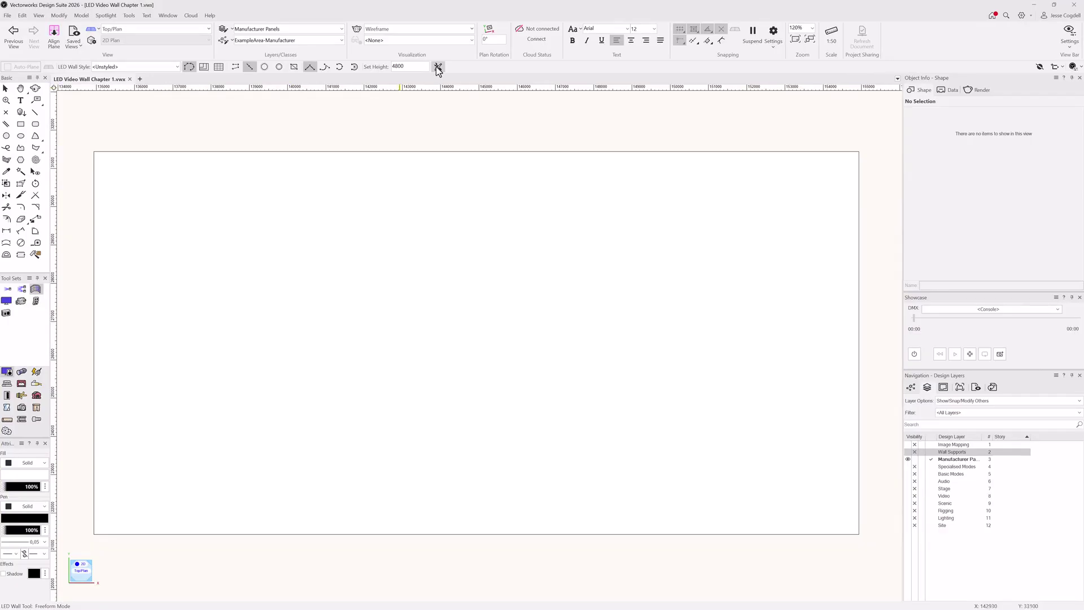
click(438, 67)
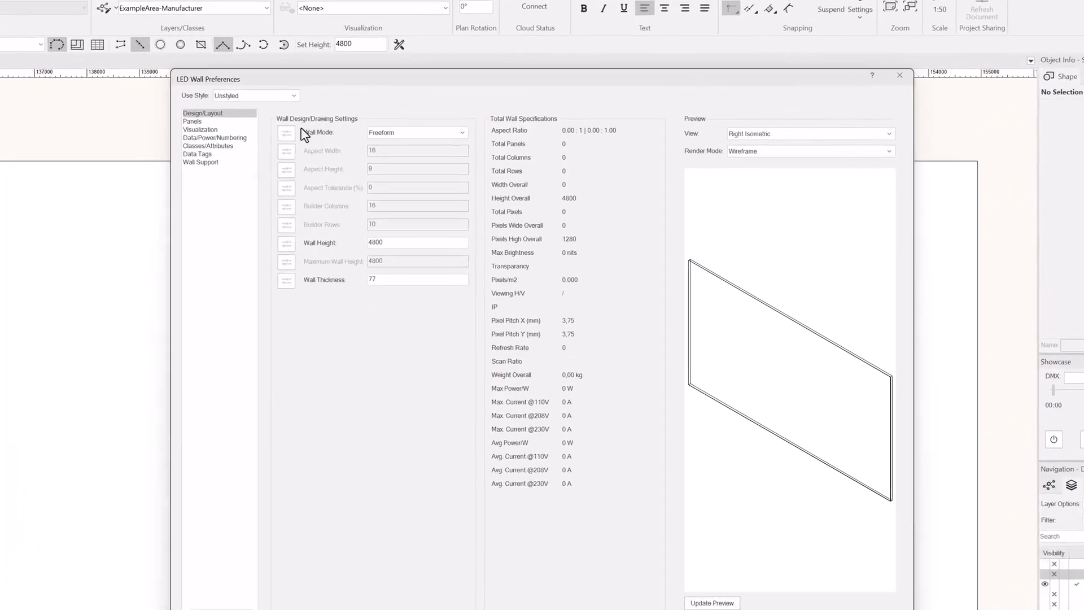
click(254, 121)
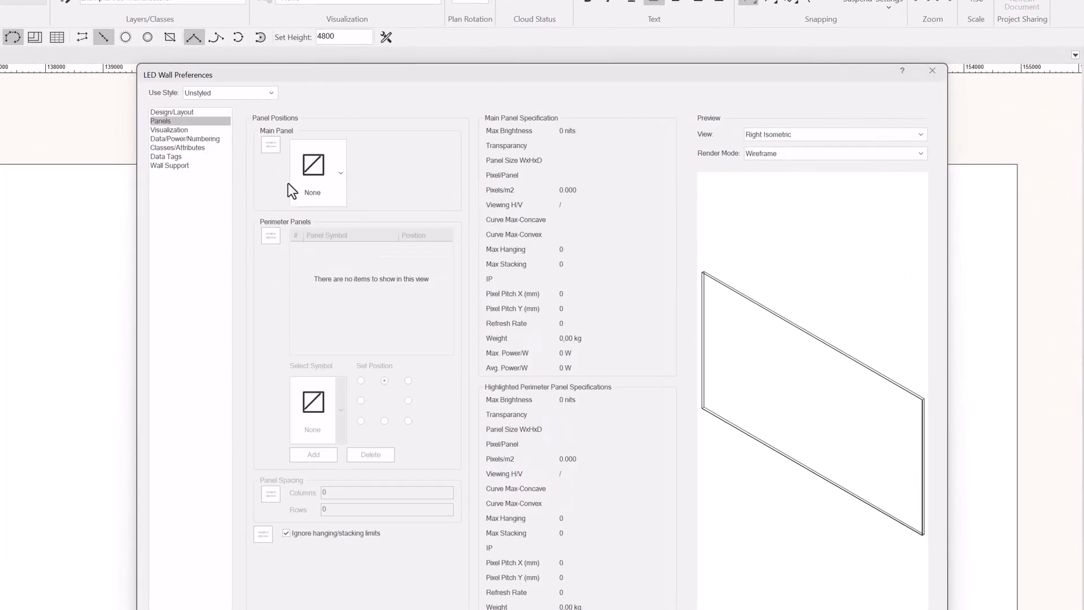
click(341, 173)
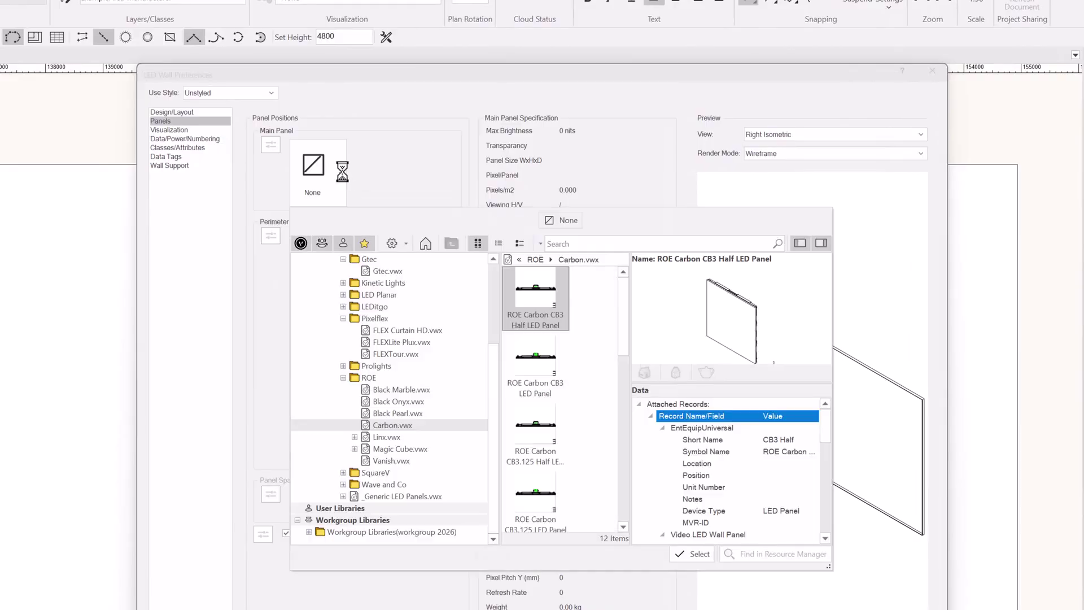
scroll(423, 446, up, 2)
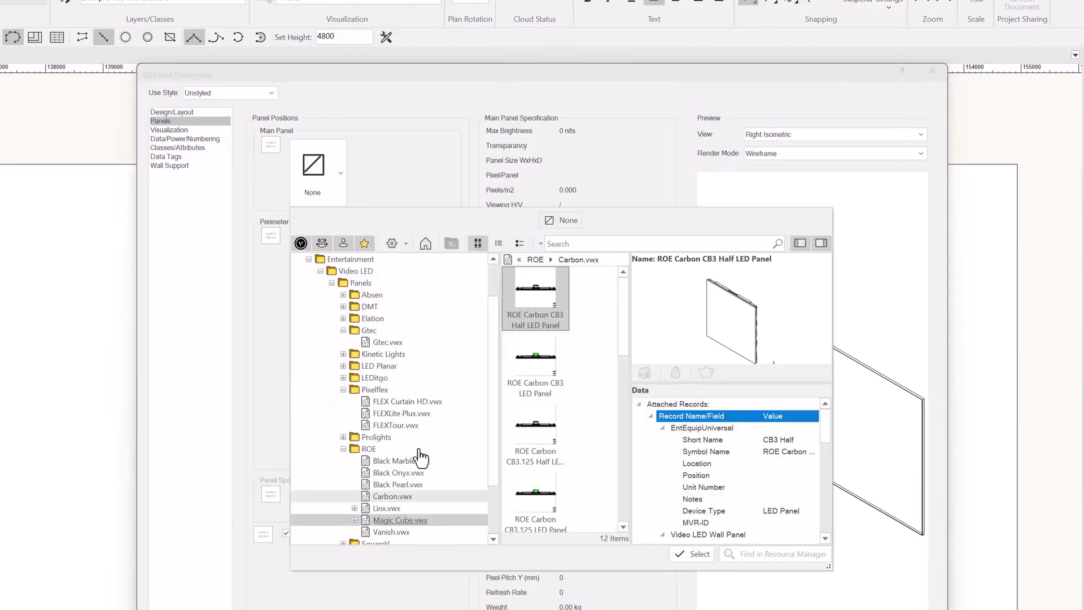
scroll(424, 446, down, 5)
scroll(421, 459, up, 4)
scroll(421, 459, up, 3)
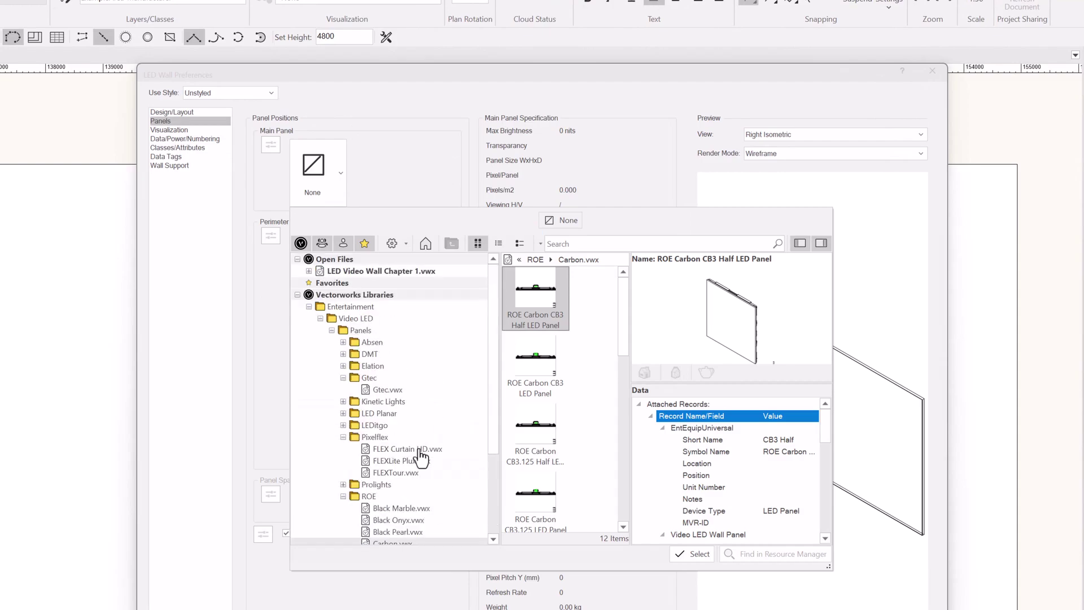
click(710, 555)
Browse the perimeter panel library and update the preview to show the full panel grid.
click(342, 234)
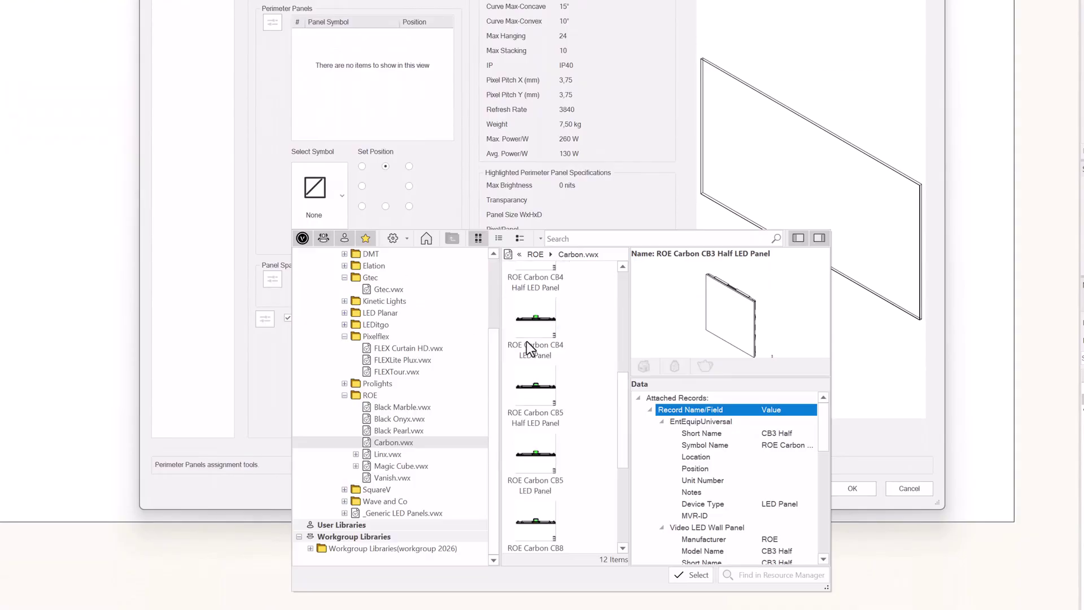
scroll(526, 341, down, 3)
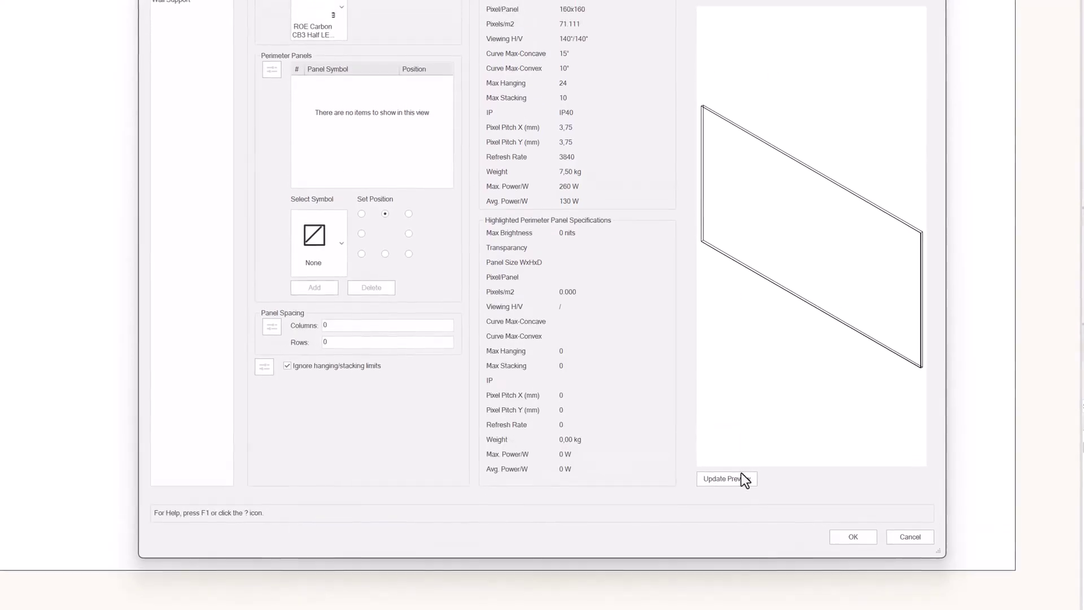
click(741, 477)
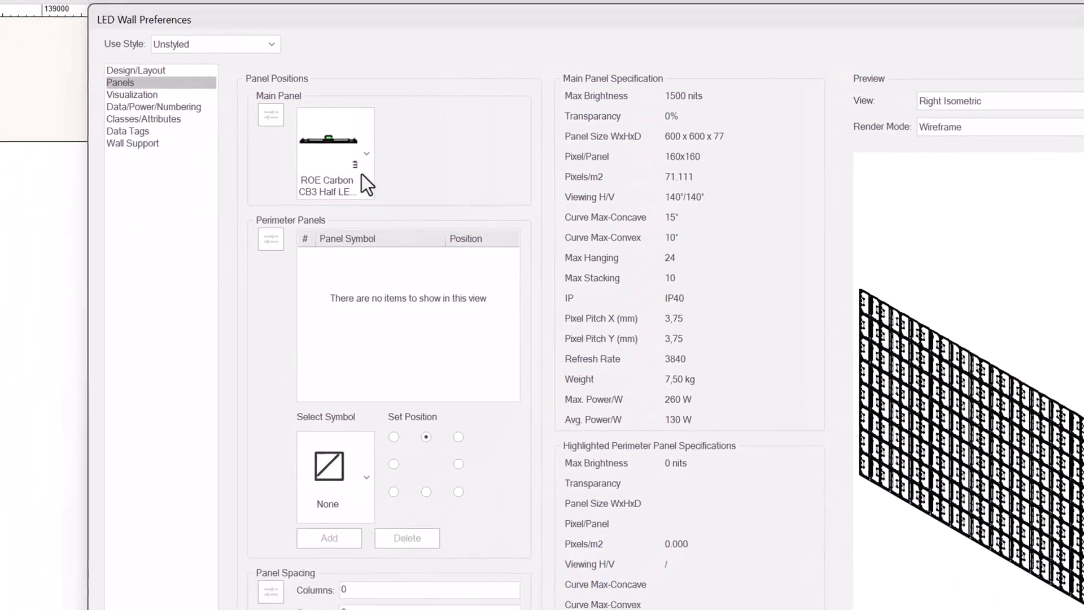
Review the class assignments and accept the LED wall preferences with the ROE panel settings.
click(143, 116)
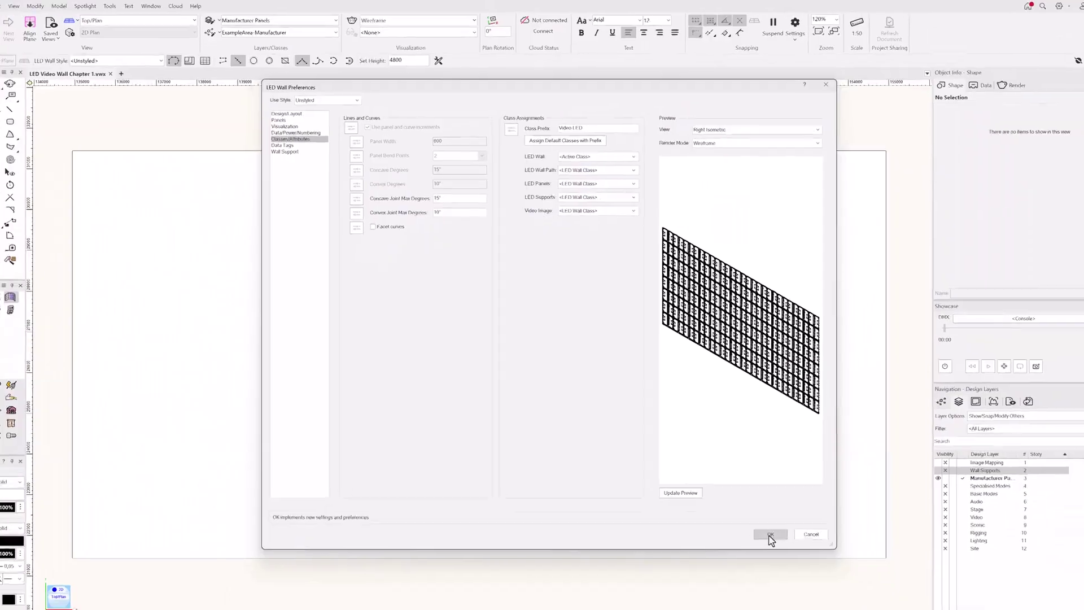
click(770, 535)
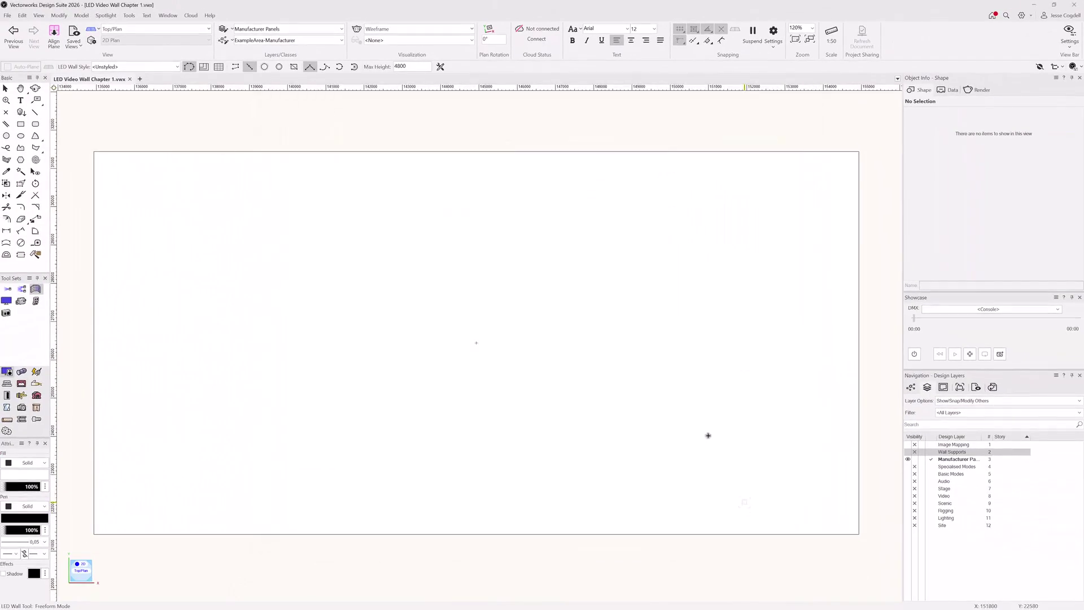
Draw a 10200 x 4800 faceted LED wall with straight centre and angled wings, viewed in Left Isometric.
click(477, 343)
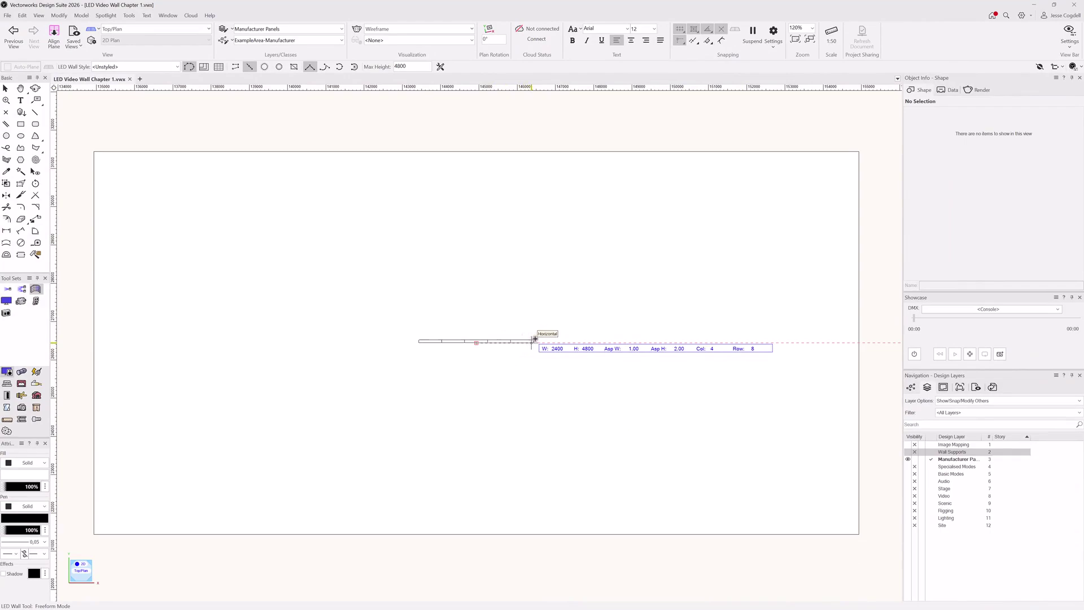
click(557, 341)
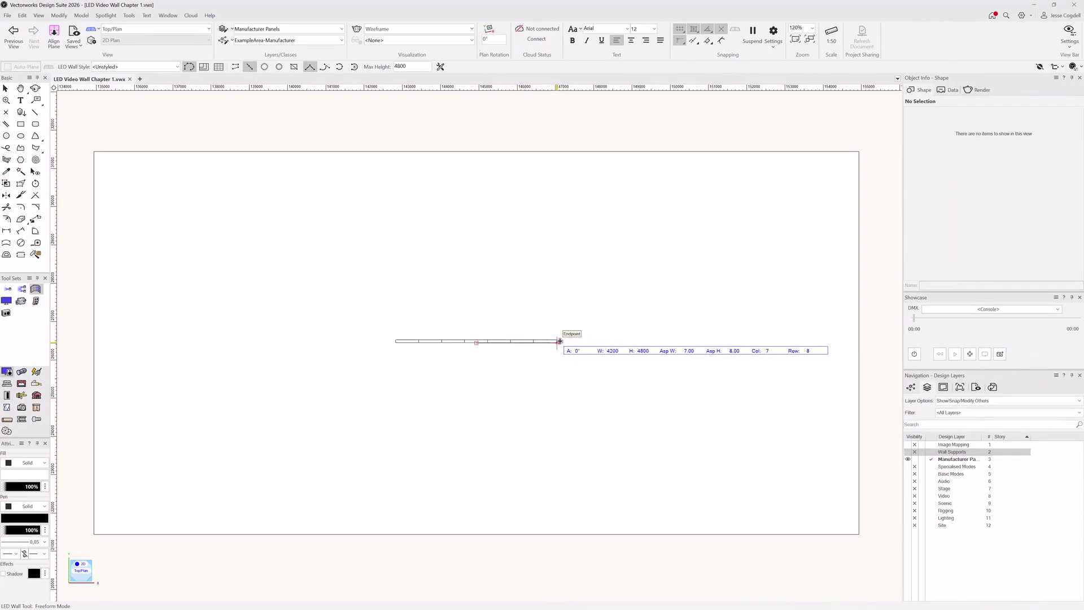
click(579, 354)
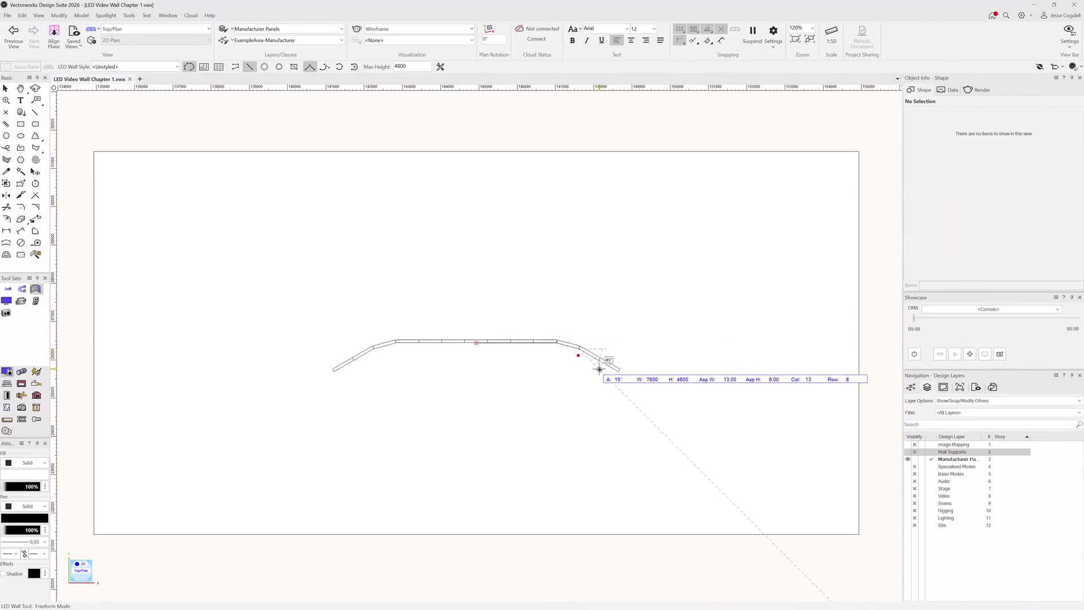
double_click(668, 367)
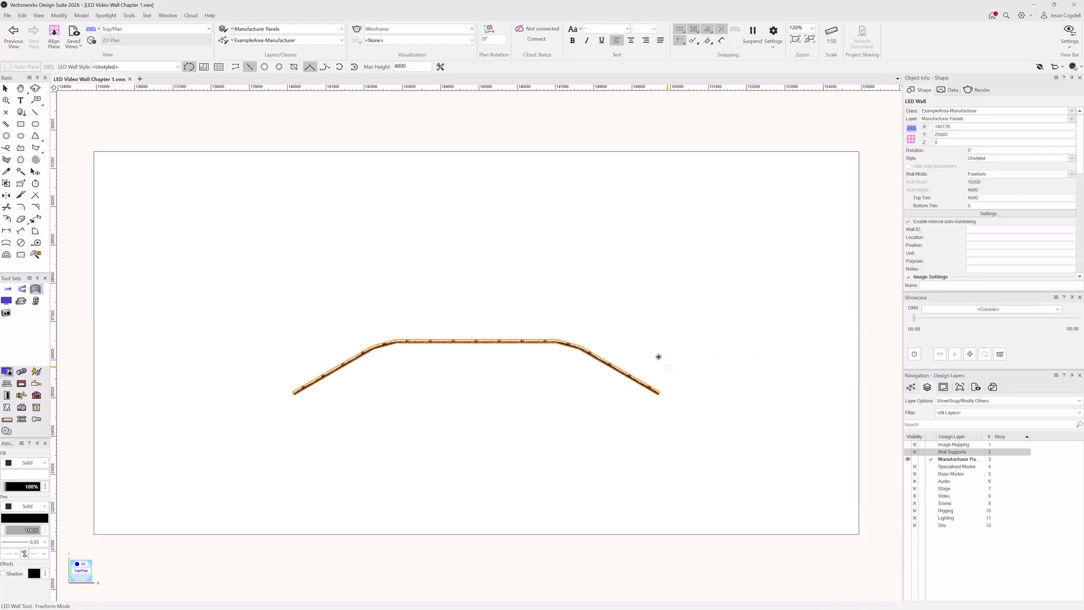
click(34, 91)
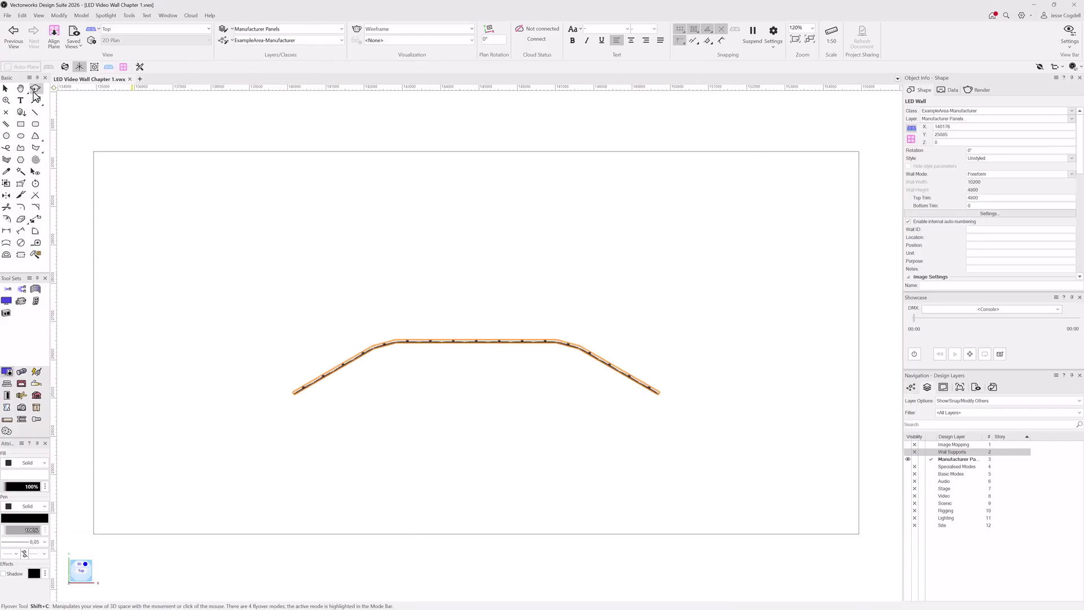
key(KP_1)
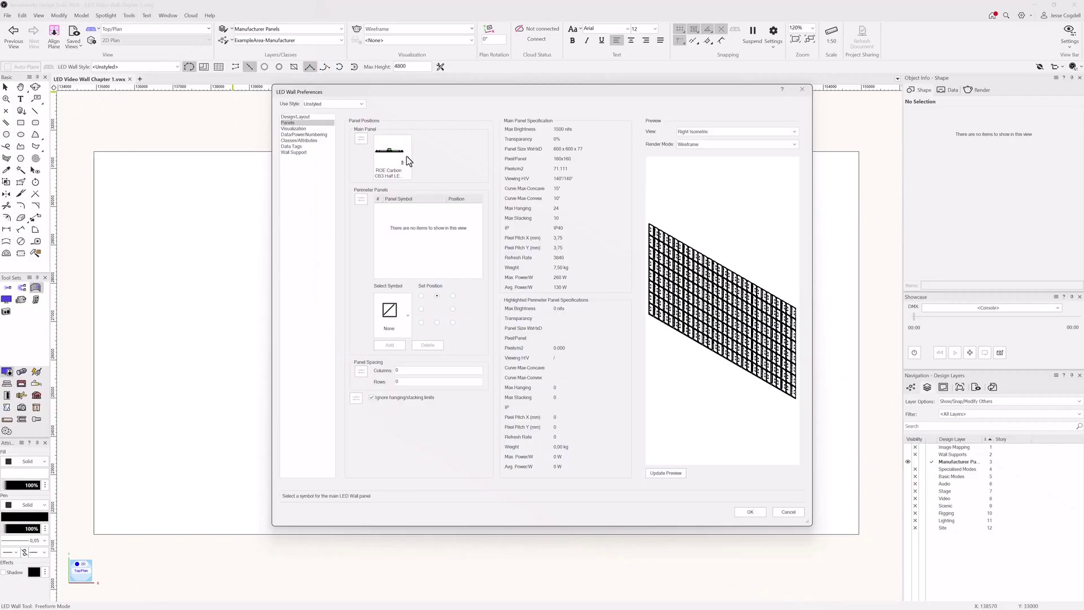
Make PixelFLEX FLEXCurtain HD 3.9 Half the main LED panel, refresh the preview and apply.
click(409, 173)
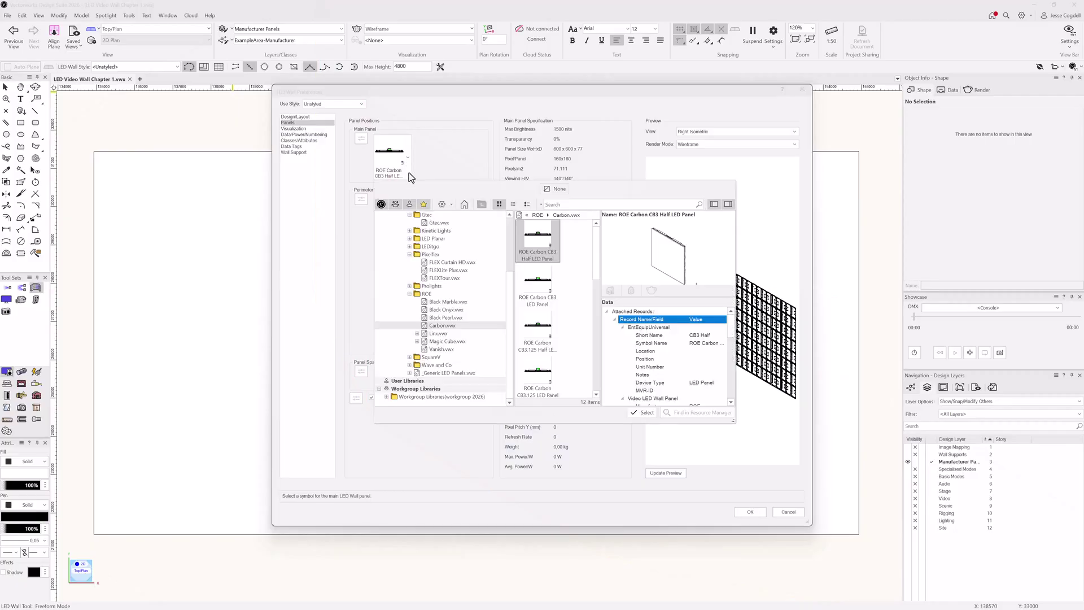
scroll(462, 307, up, 1)
scroll(462, 308, up, 1)
click(458, 310)
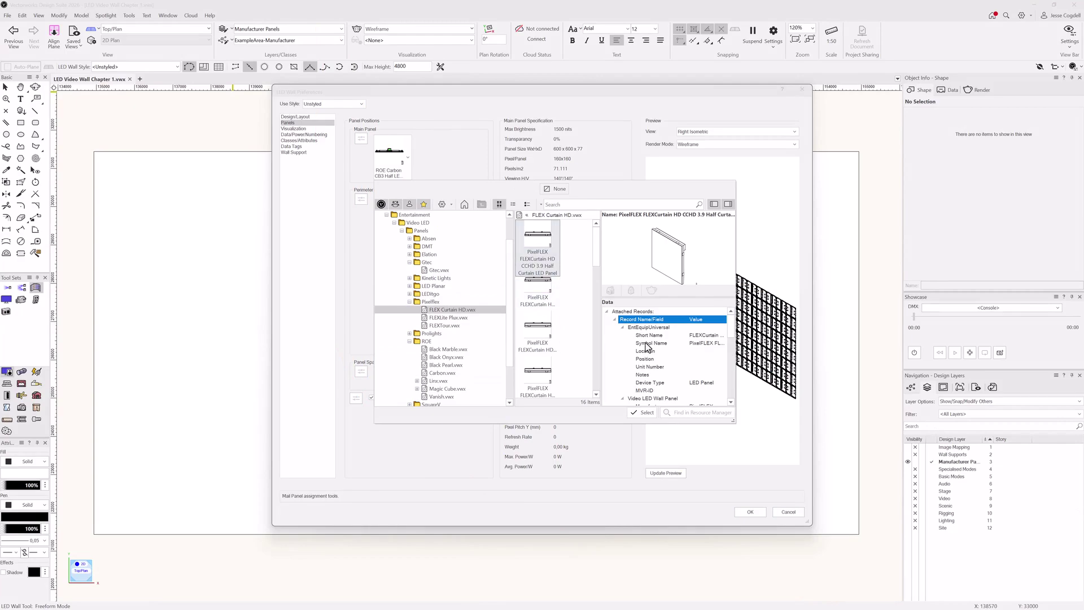
scroll(678, 364, down, 4)
scroll(678, 364, down, 6)
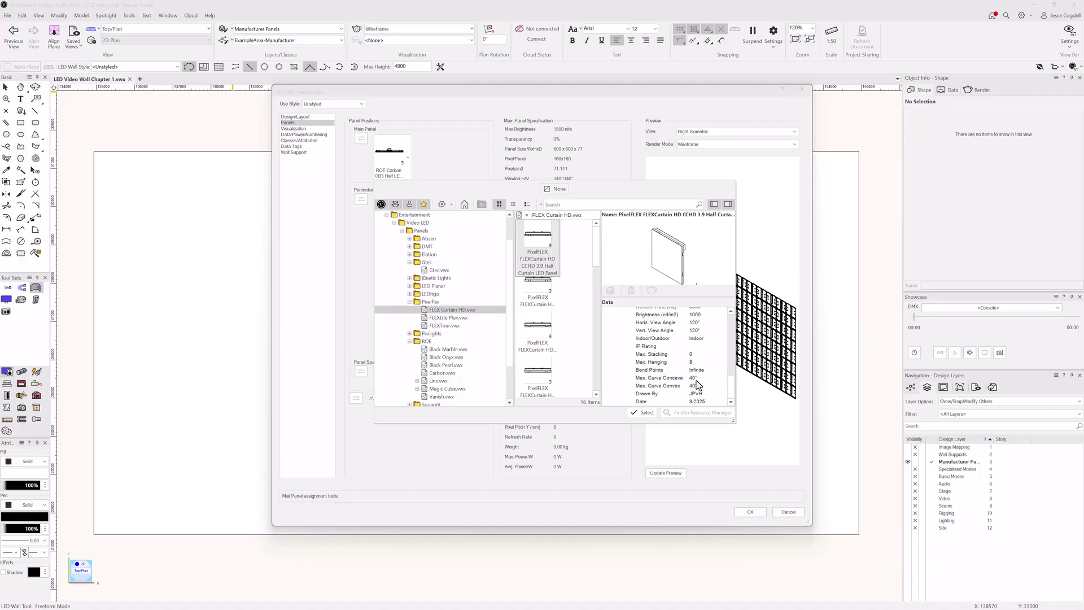
click(652, 415)
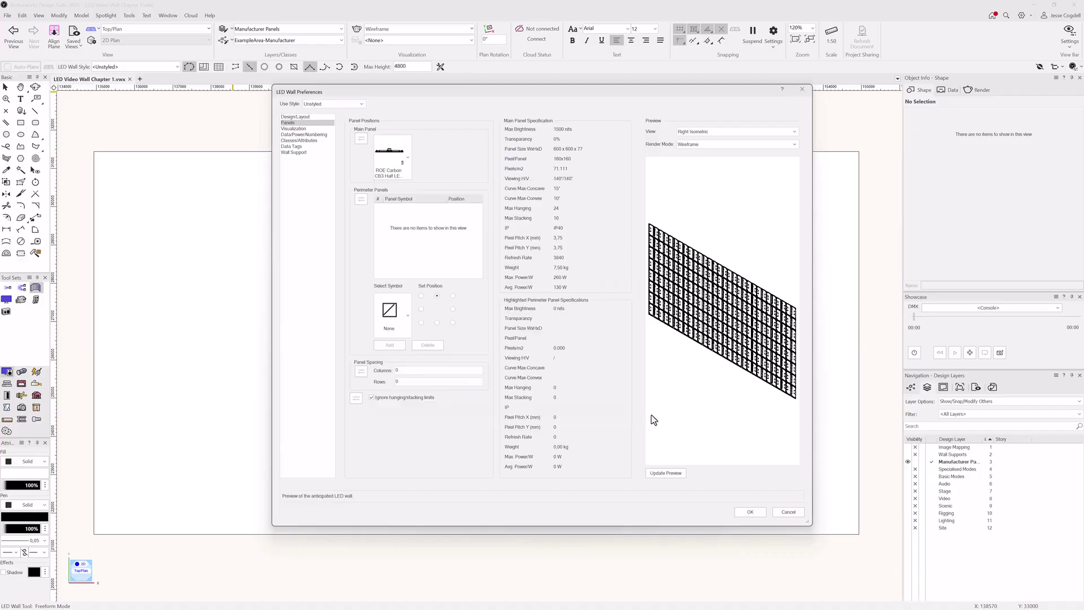
click(672, 473)
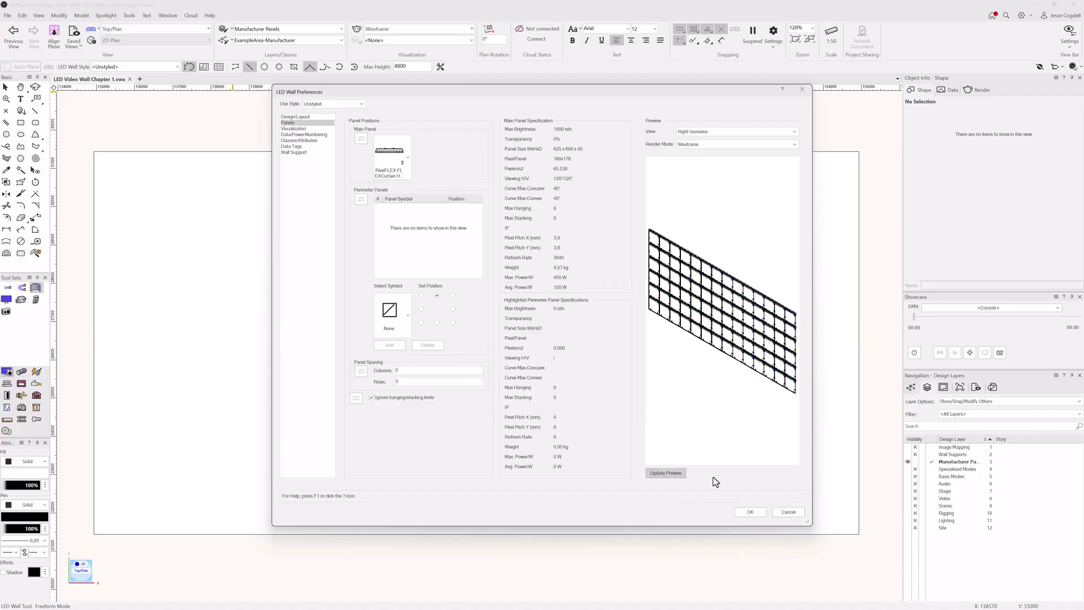
click(743, 513)
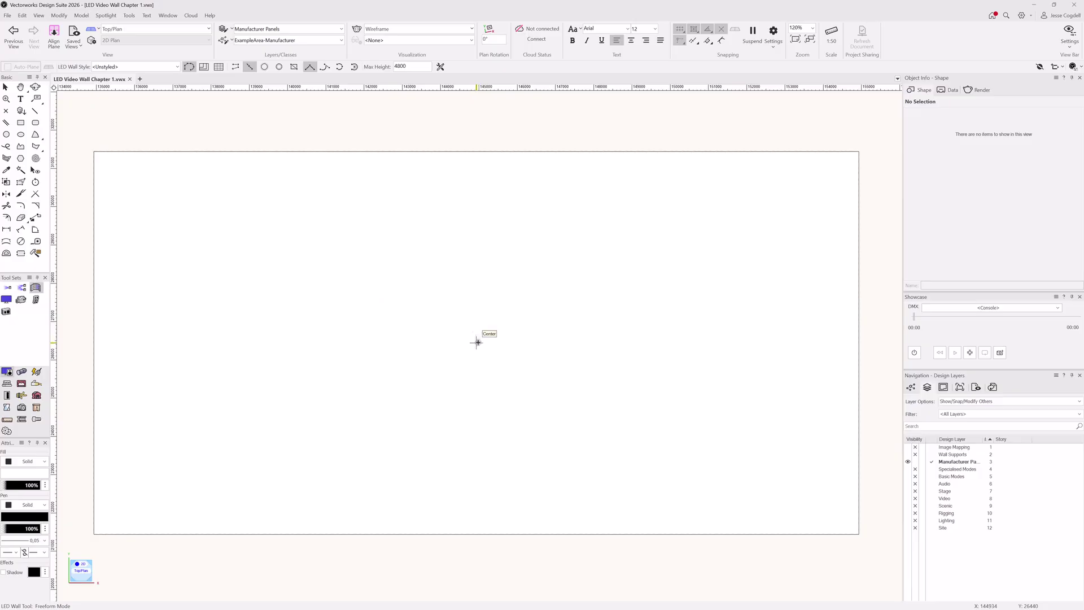
Draw an 11875 x 4128 LED wall with a straight middle and arced ends, viewed in shaded 3D.
click(476, 342)
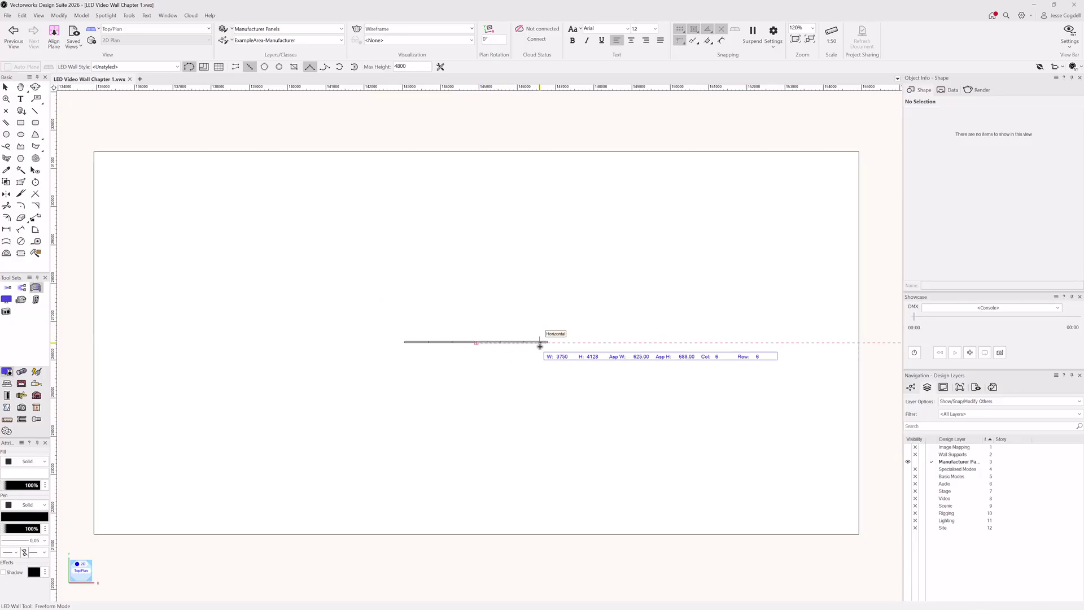
click(539, 346)
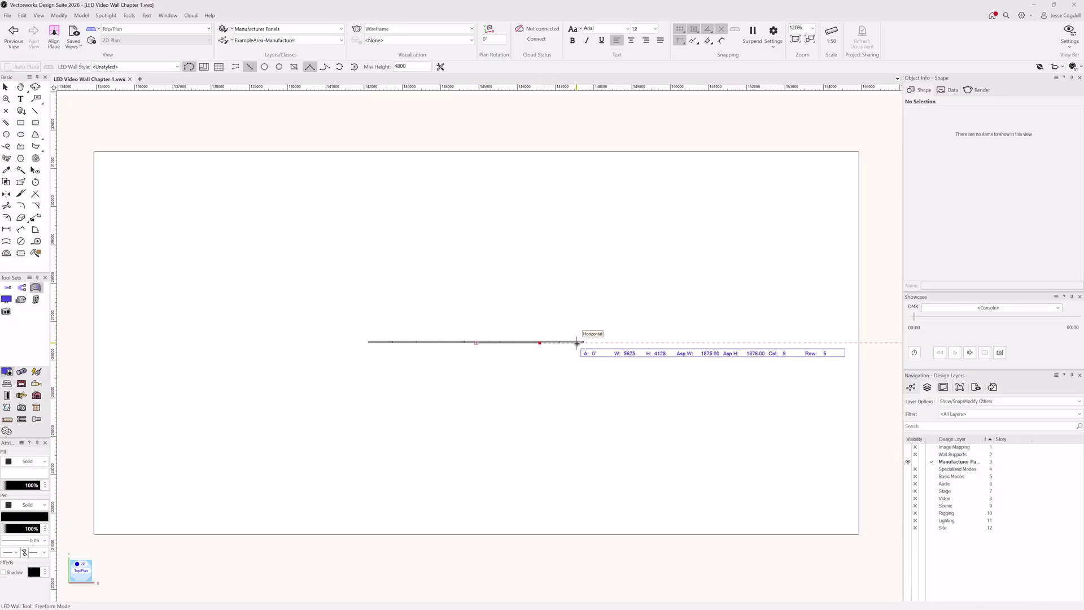
key(o)
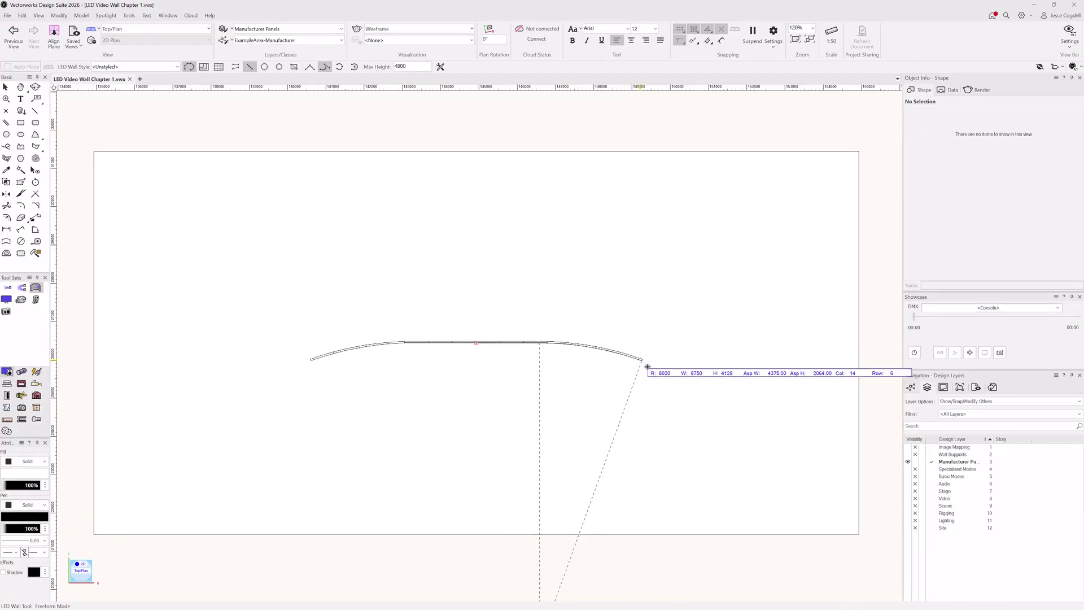
double_click(663, 433)
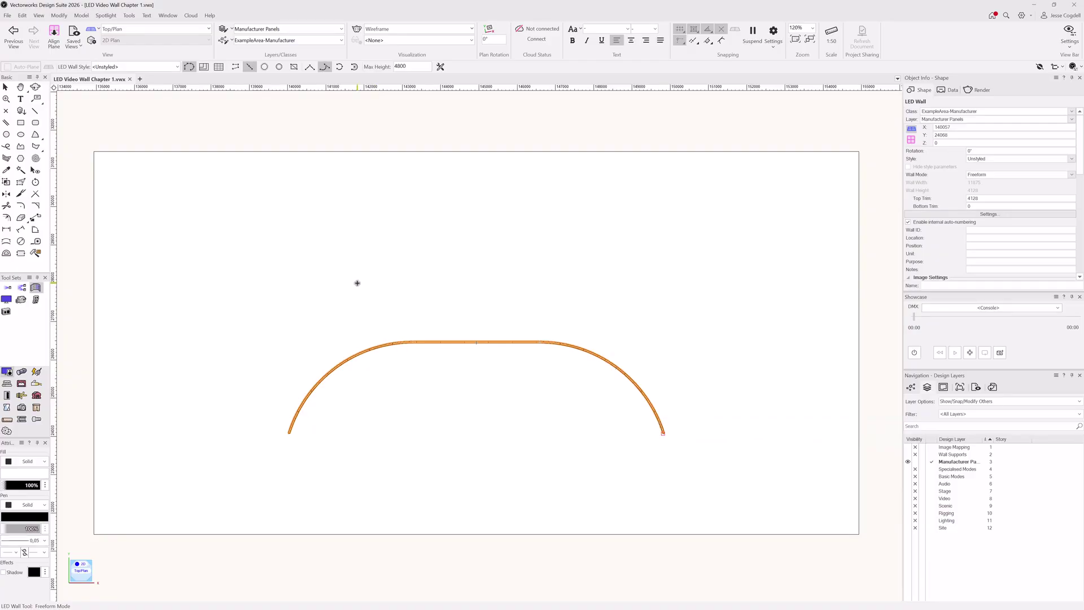
key(KP_1)
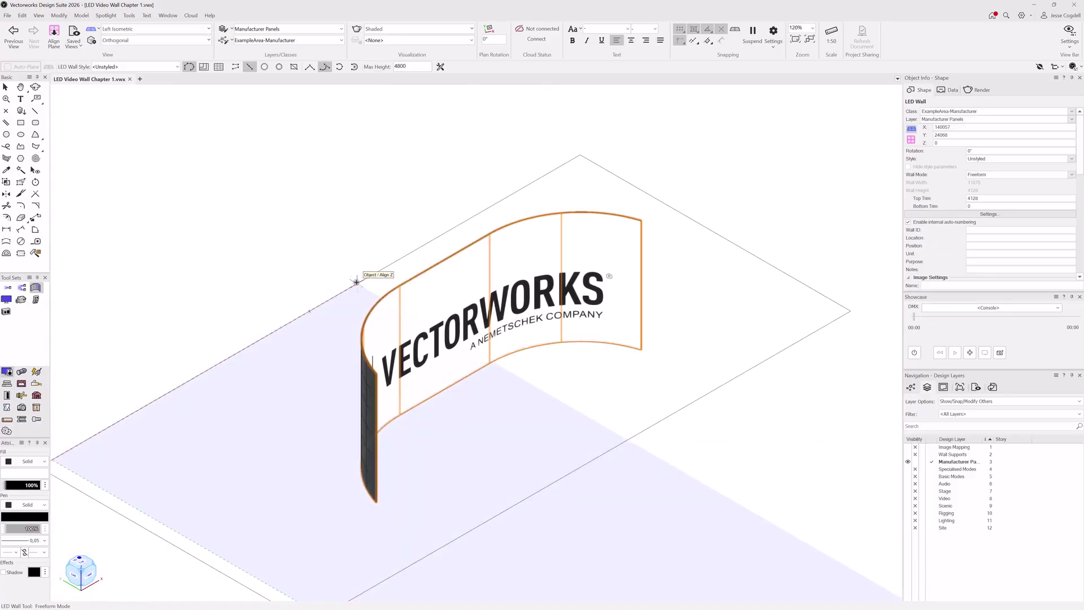
key(KP_7)
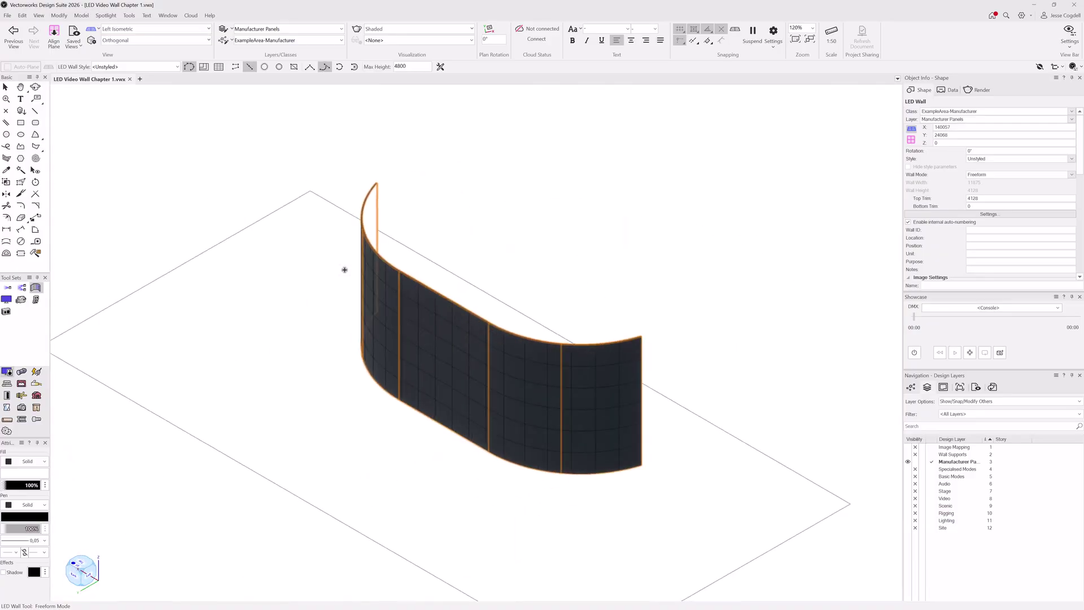
scroll(476, 386, up, 4)
scroll(476, 387, up, 2)
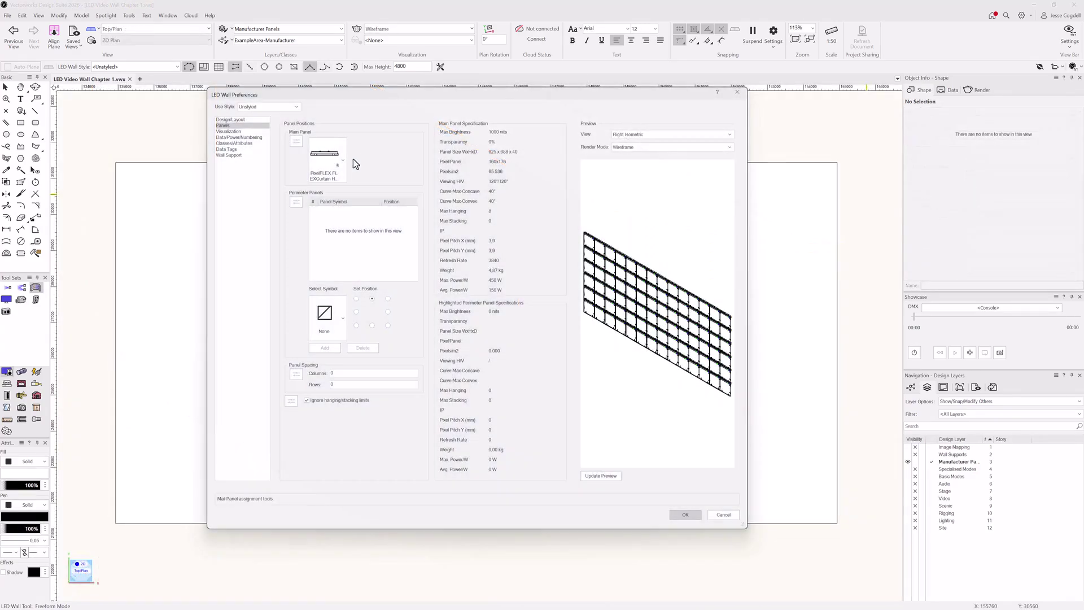
Set the main panel to the Static Curved 1200x1200mm Curved 20 deg panel.
click(343, 161)
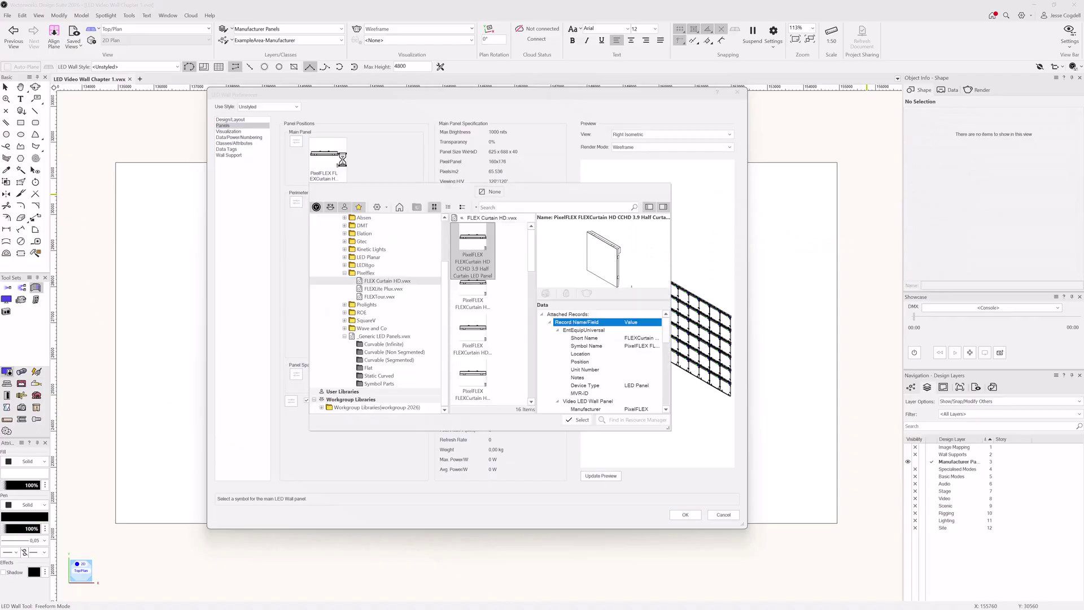
click(395, 375)
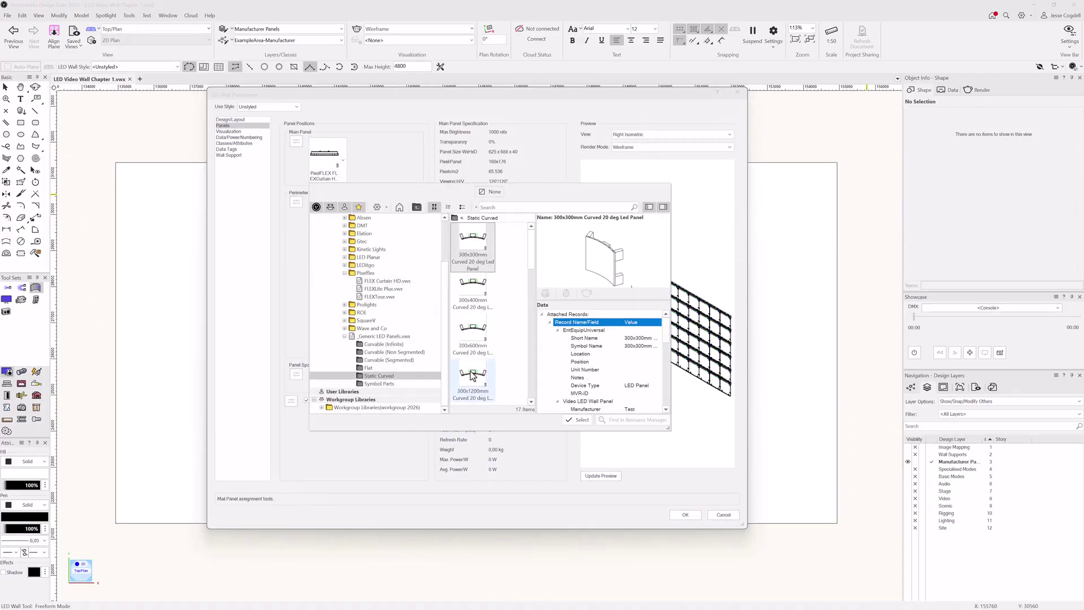
click(473, 376)
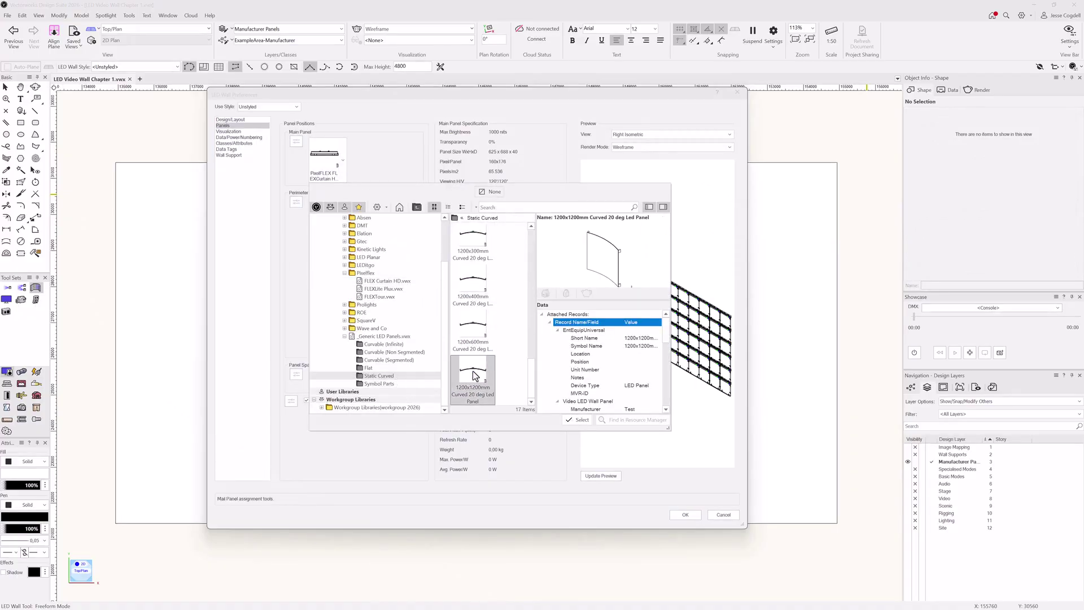
click(586, 420)
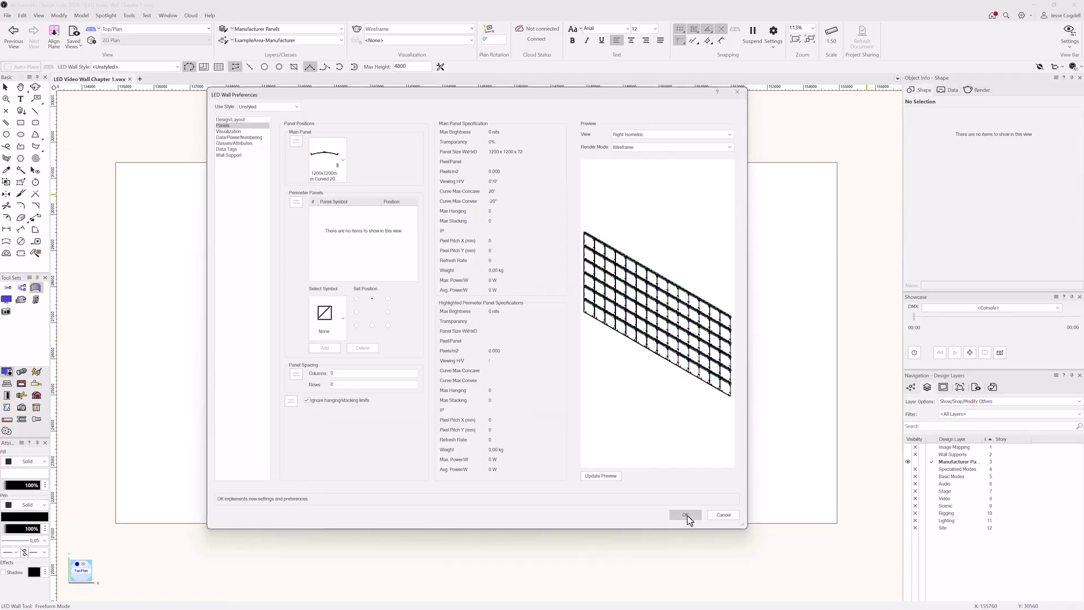
click(685, 514)
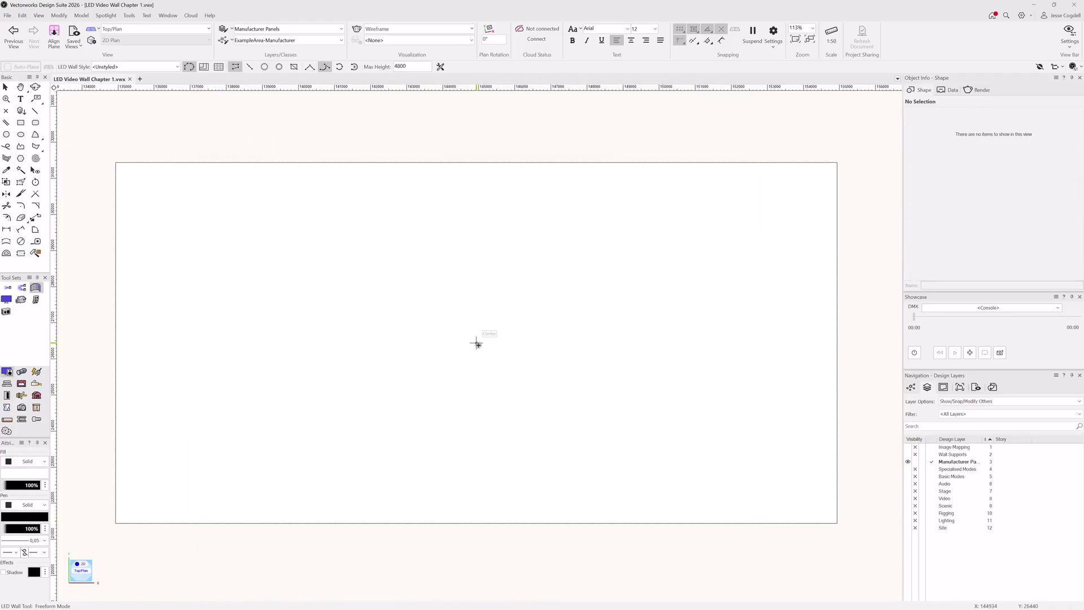
Draw a quarter-arc LED wall of curved panels and view it in shaded 3D.
click(476, 342)
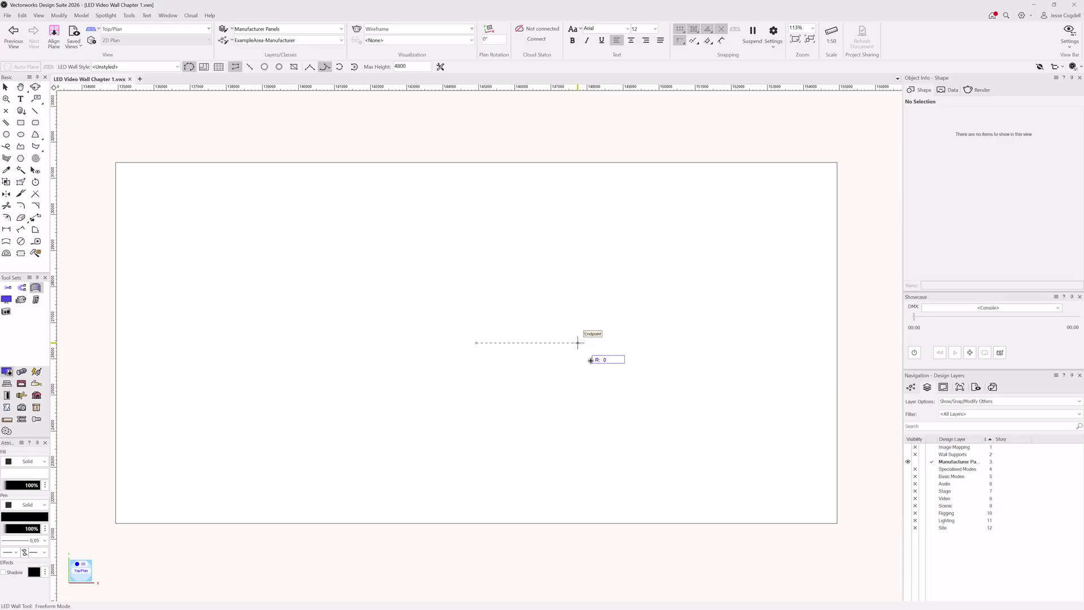
click(578, 342)
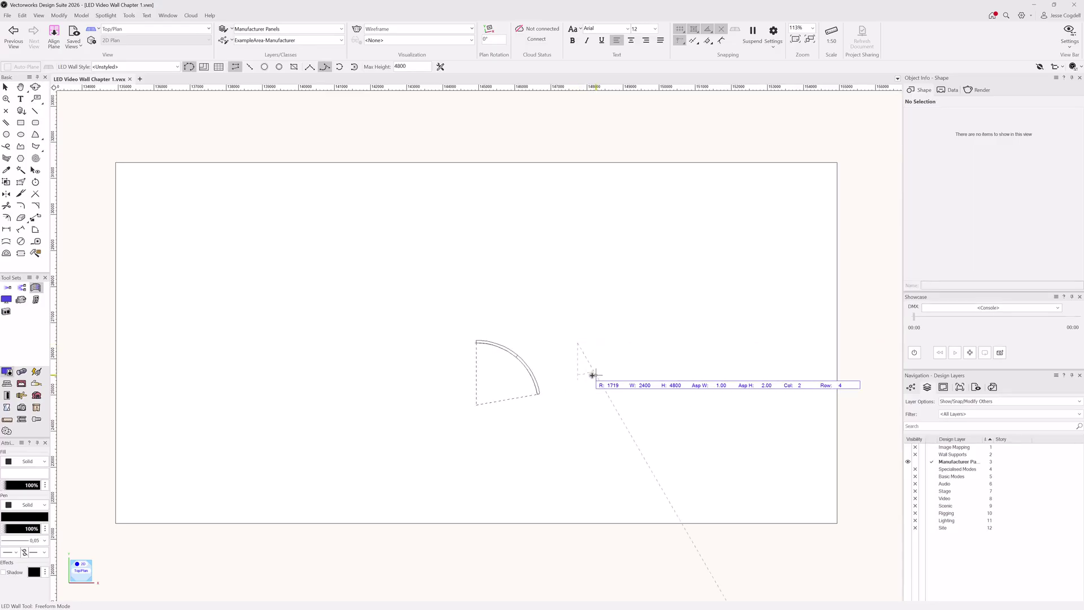
click(594, 413)
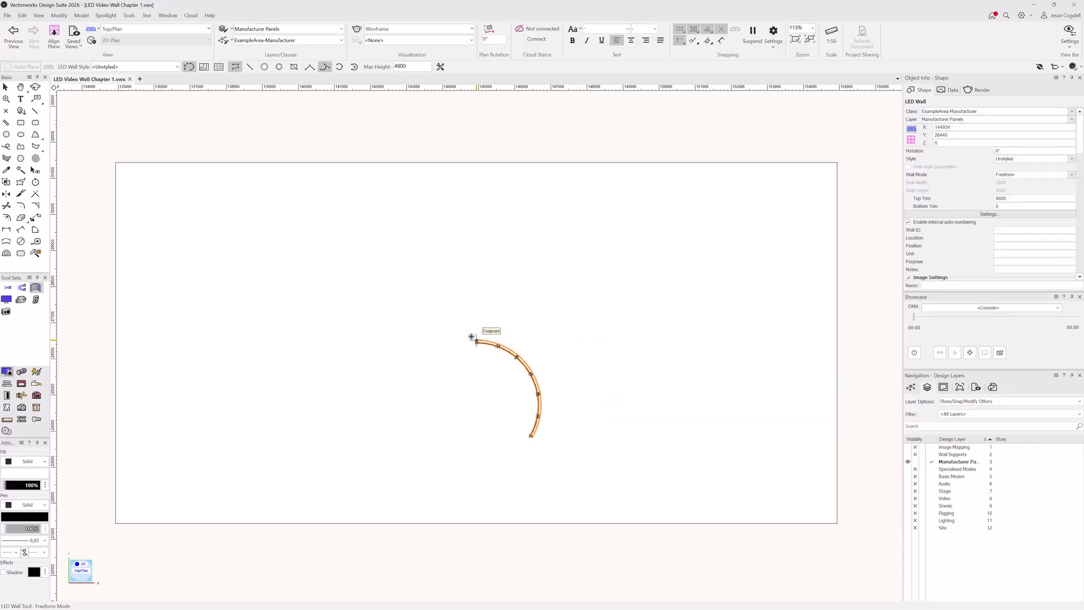
key(KP_1)
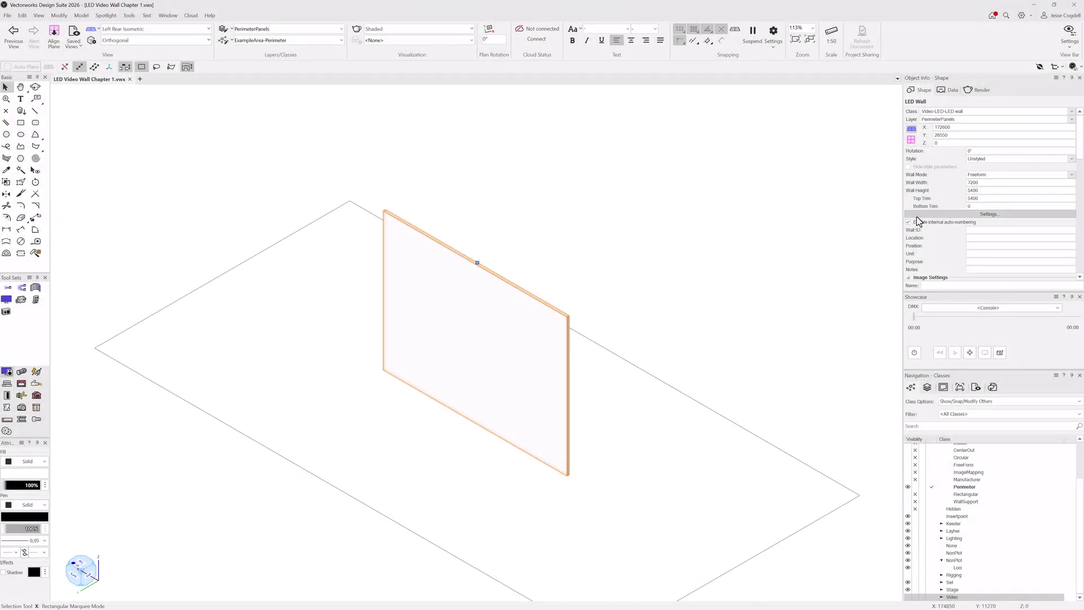
Set the flat LED wall's main panel to the ROE Carbon CB3 LED Panel.
click(917, 215)
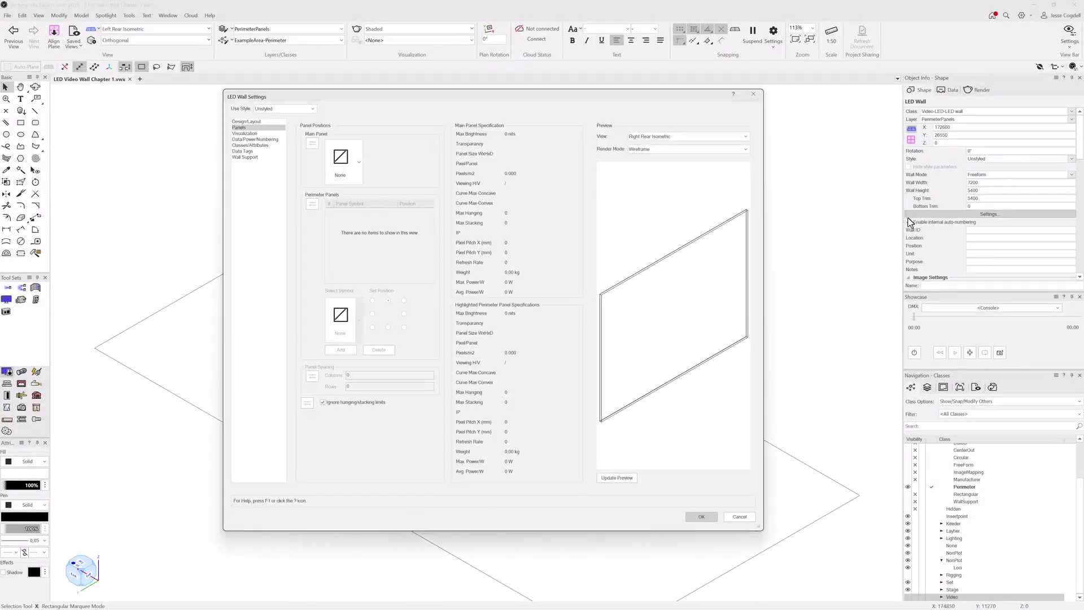
click(359, 162)
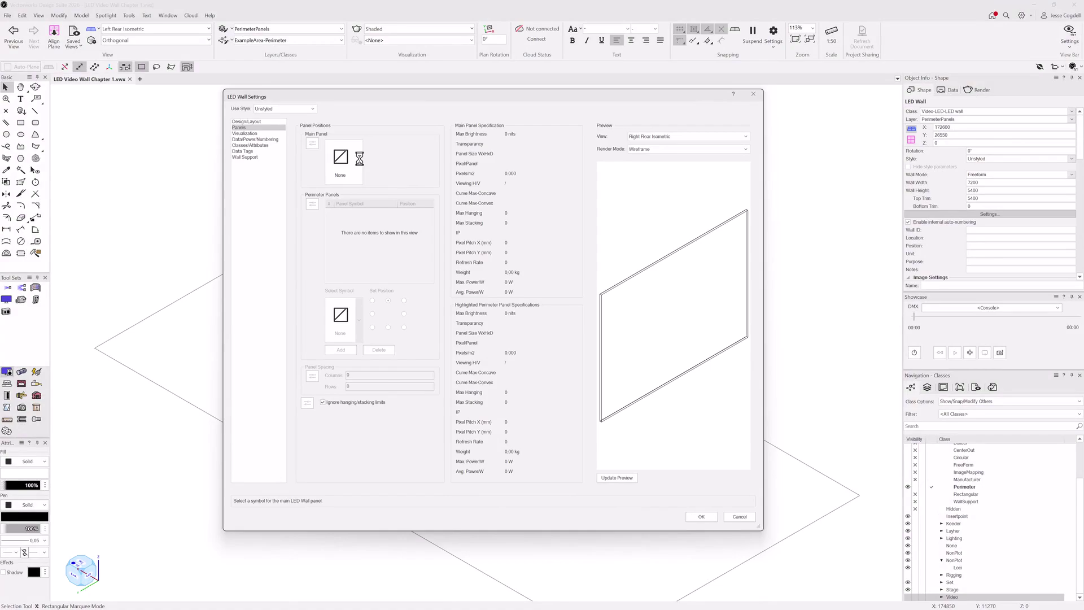
click(489, 285)
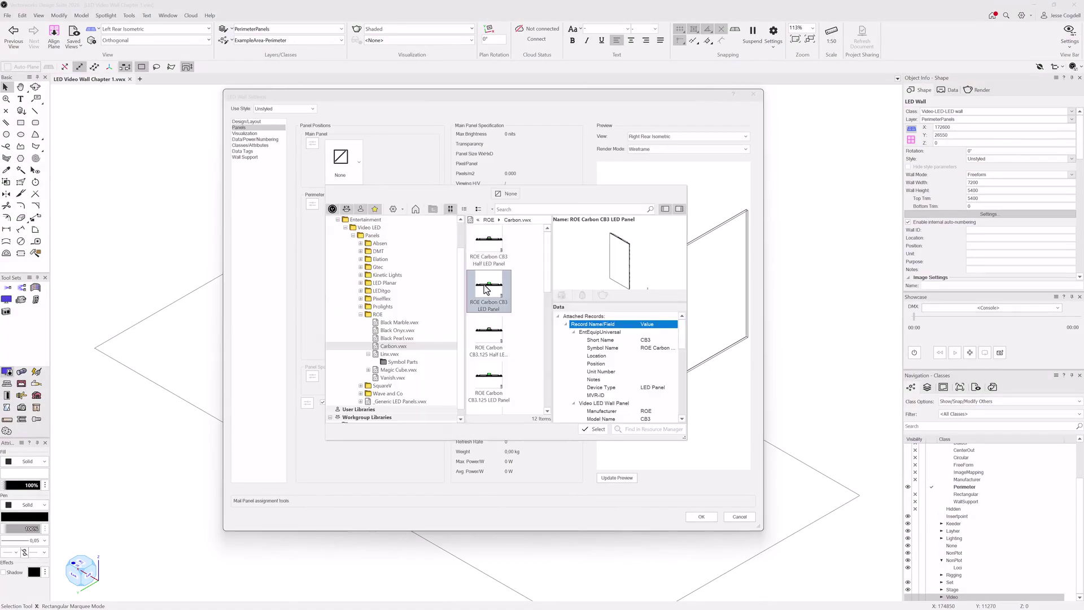
click(594, 429)
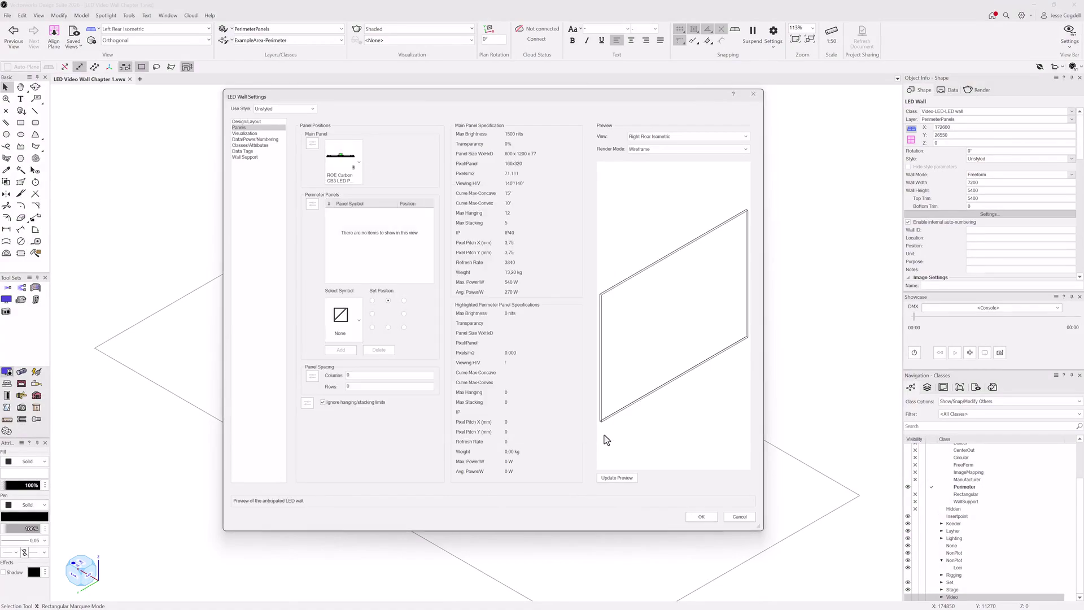
click(617, 477)
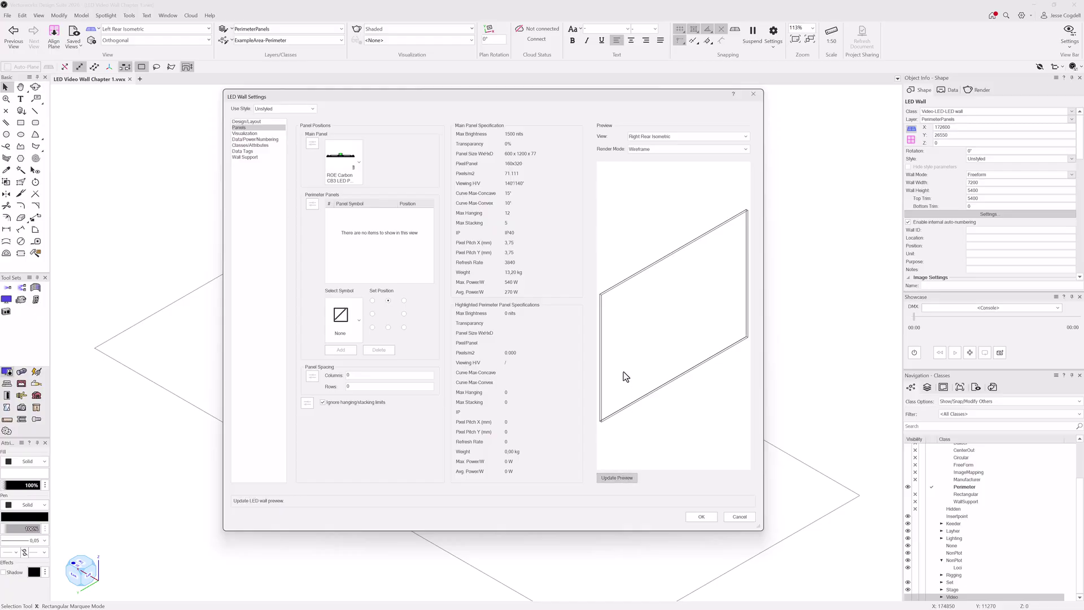
Add ROE Carbon CB3 Half as the top perimeter panel row and apply the settings.
click(347, 330)
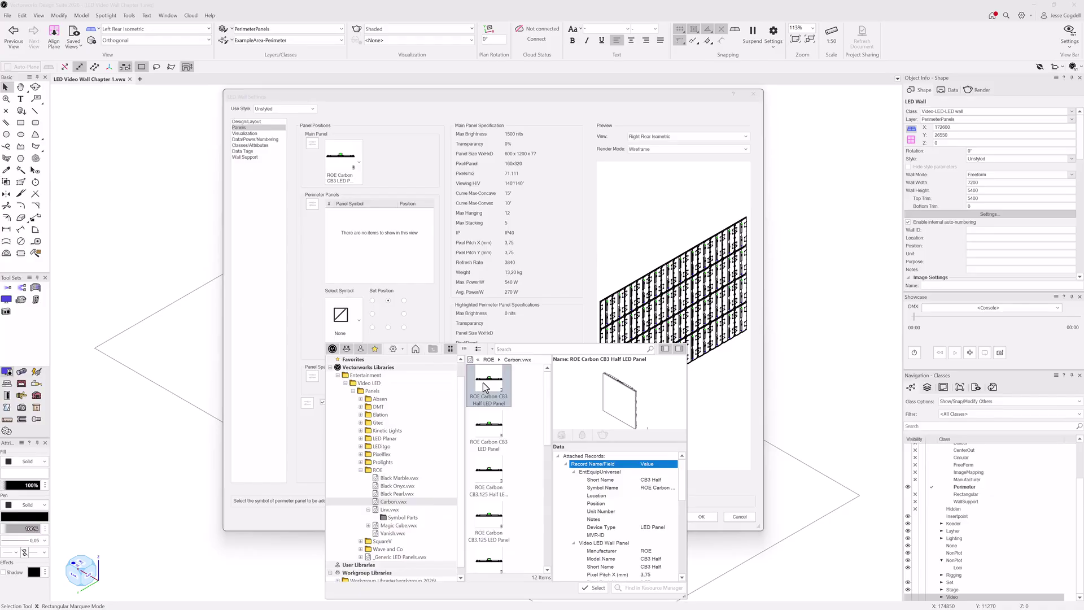
click(596, 587)
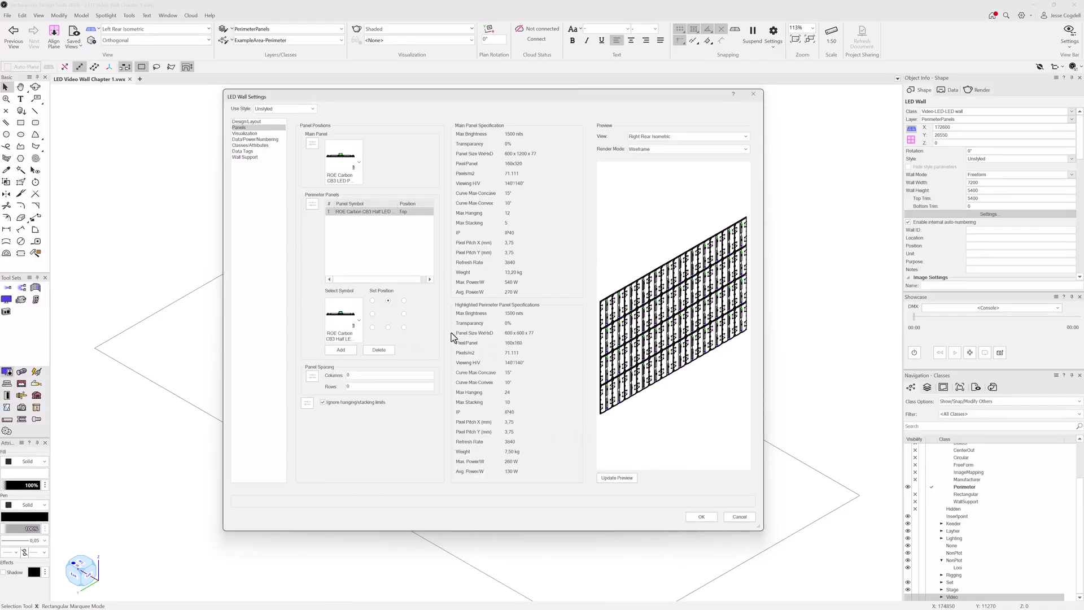
click(617, 478)
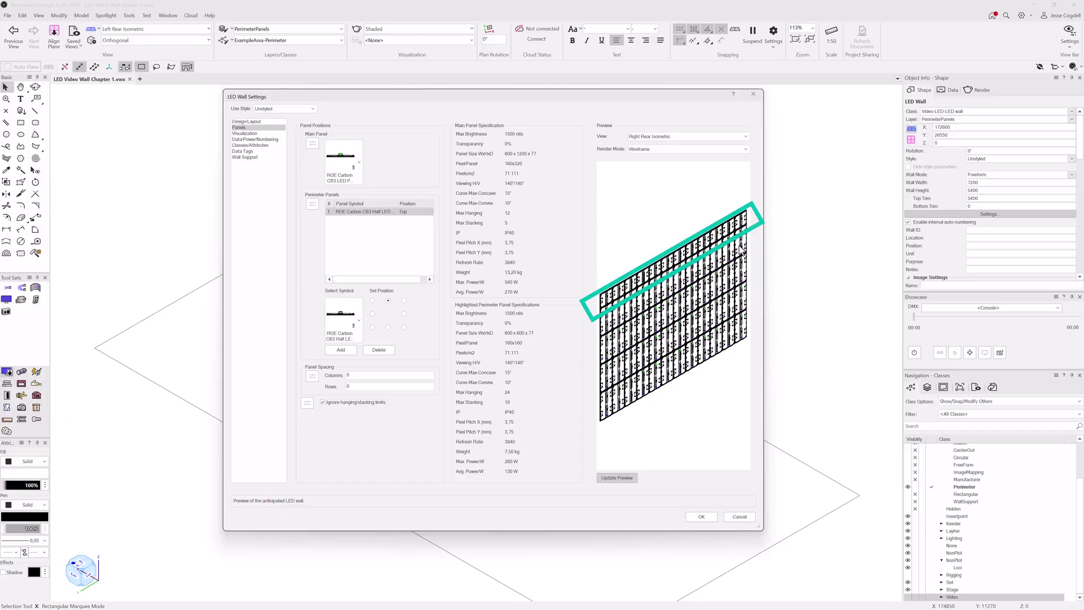
click(700, 517)
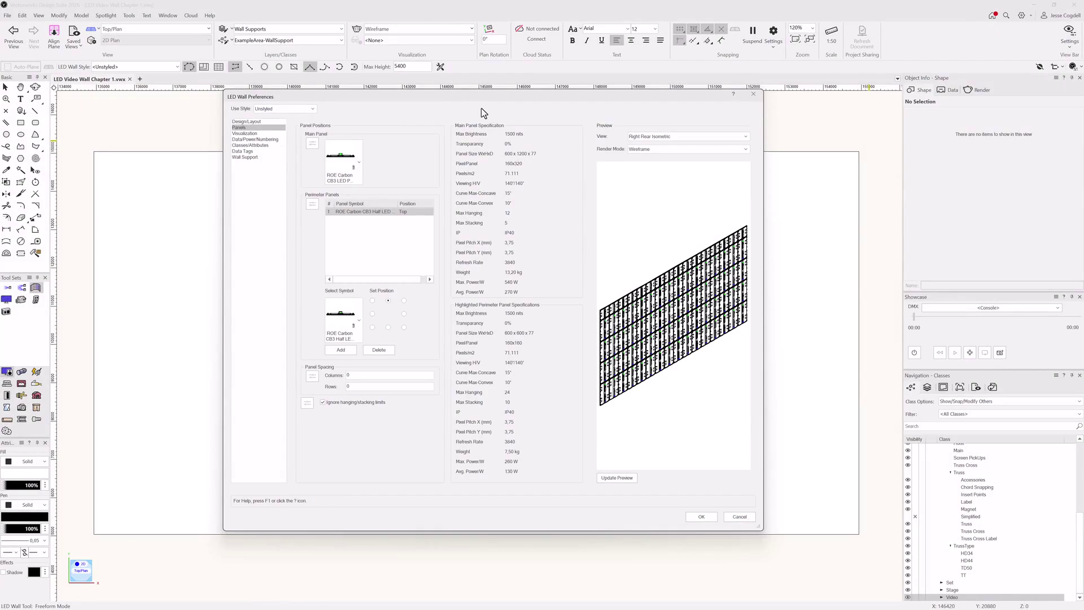
Enable Top support using the ROE Carbon 1.2M Top Support symbol and refresh the preview.
click(259, 157)
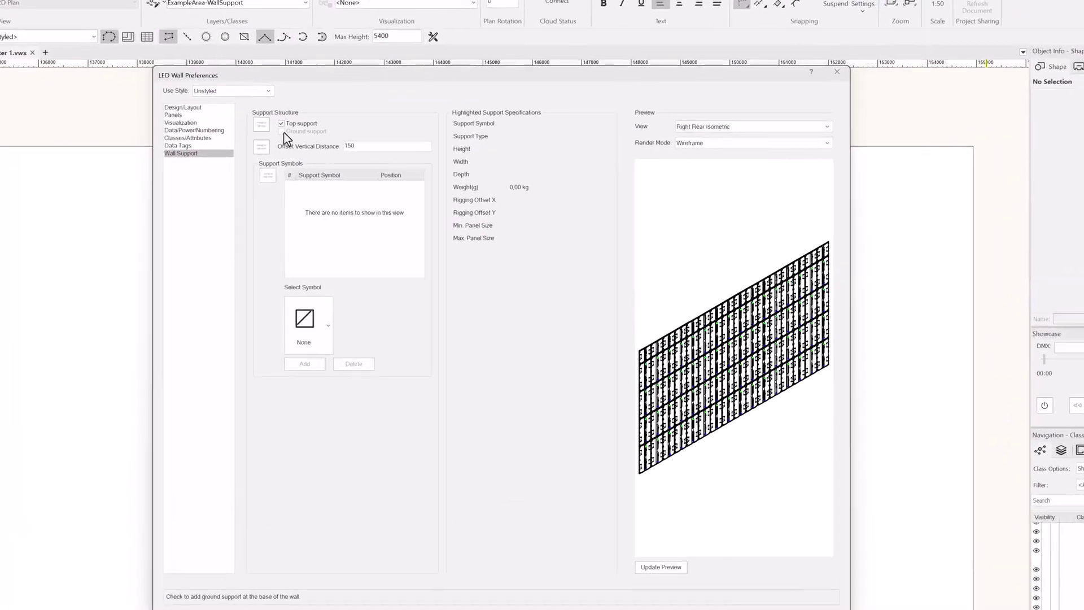
click(282, 124)
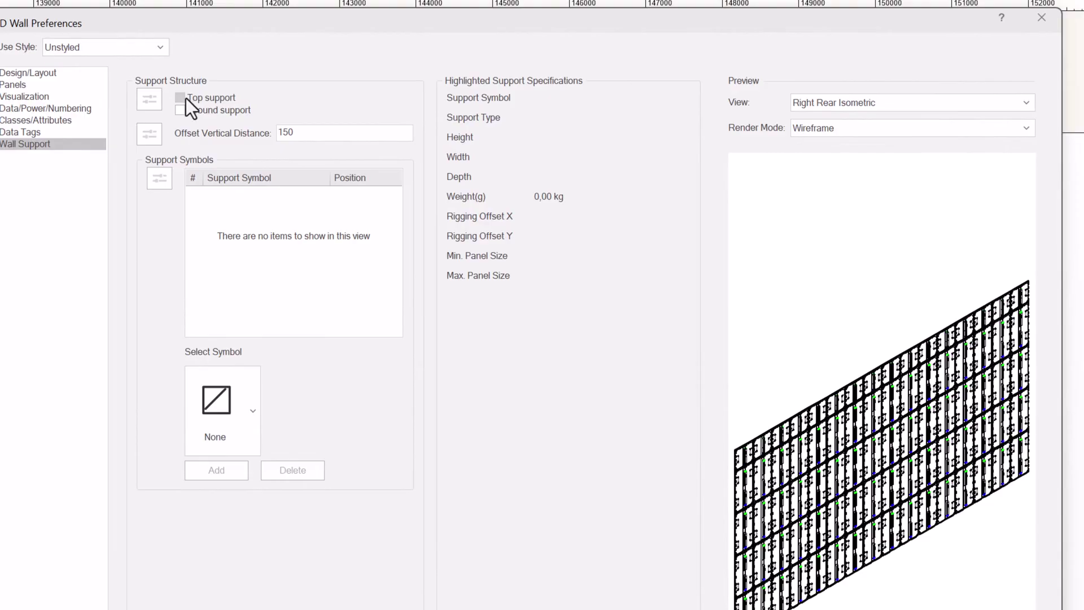
click(185, 97)
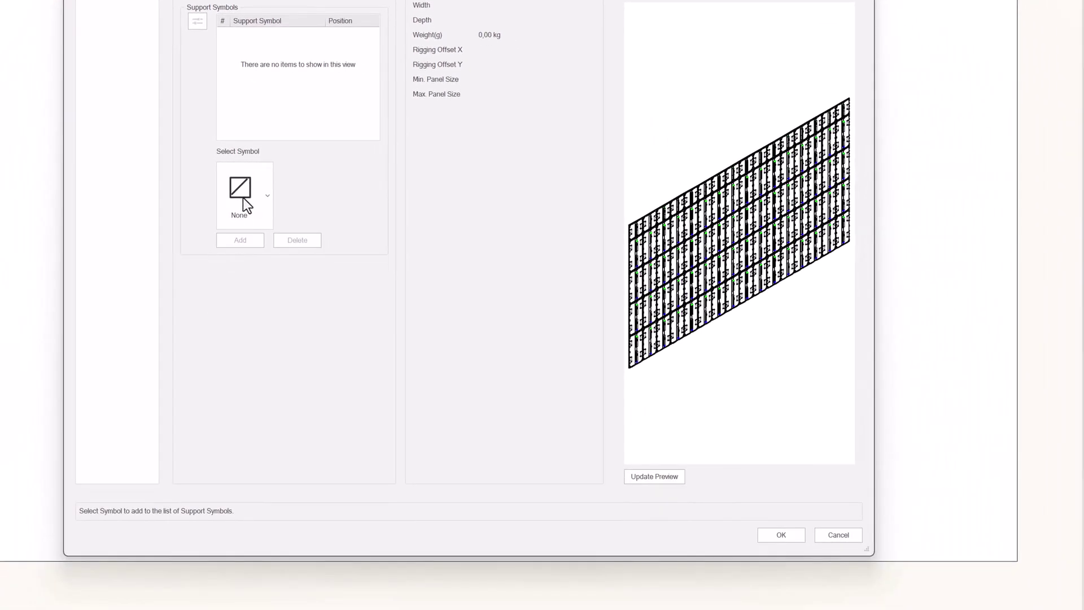
click(264, 196)
click(442, 288)
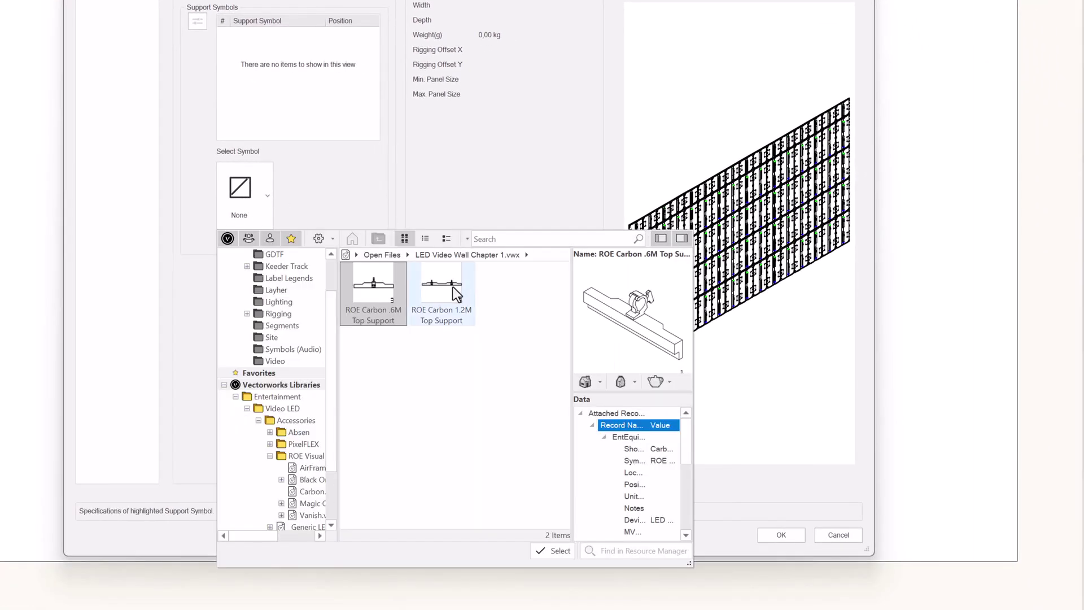
click(555, 551)
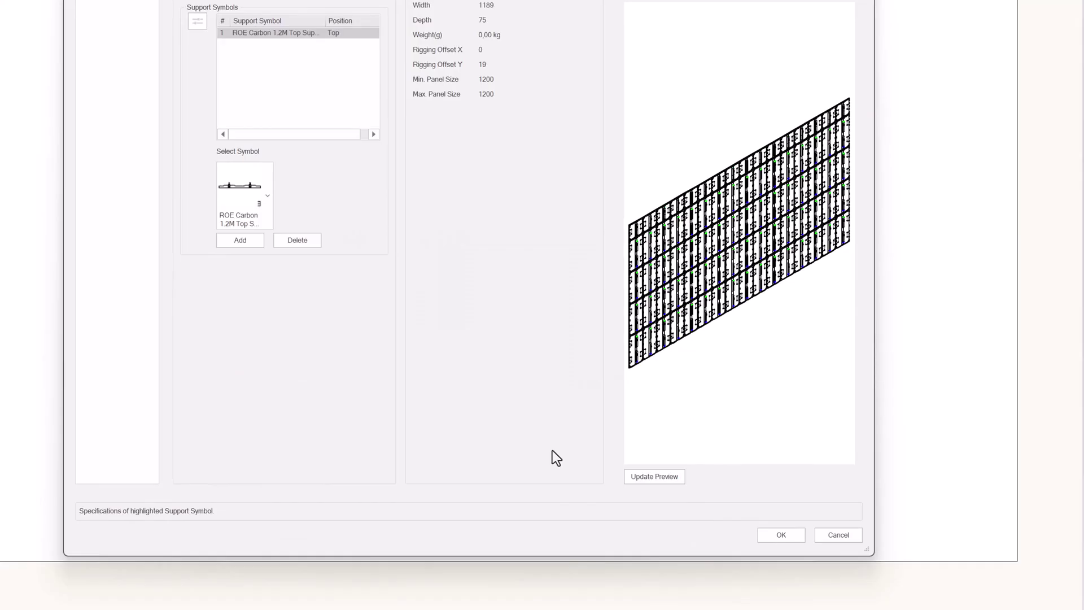
click(674, 482)
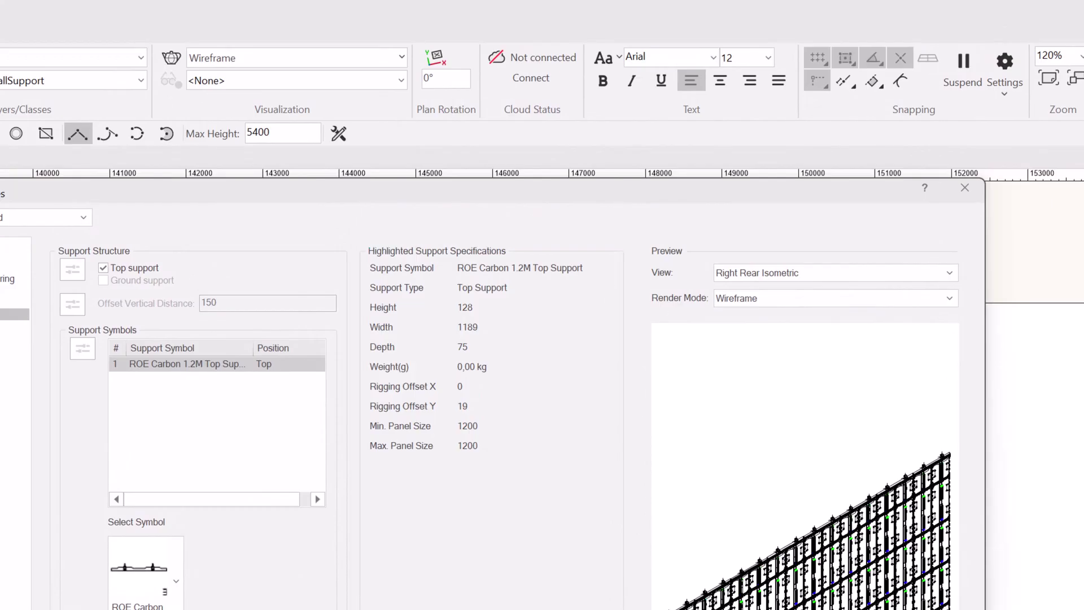
Confirm the preferences and draw a 9000 x 5400 LED wall along the truss.
key(Return)
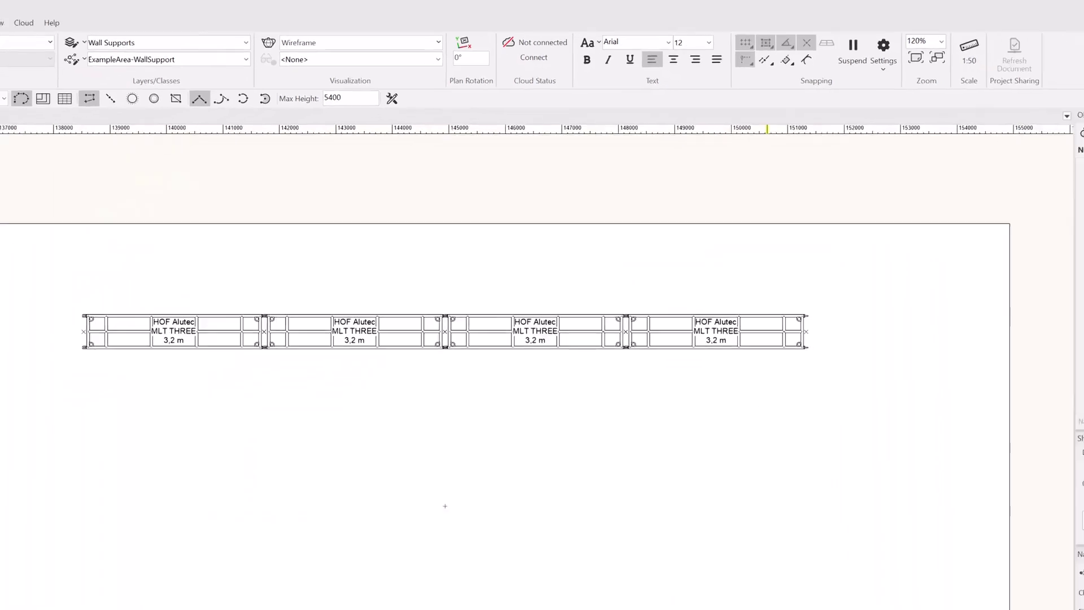
scroll(322, 215, up, 4)
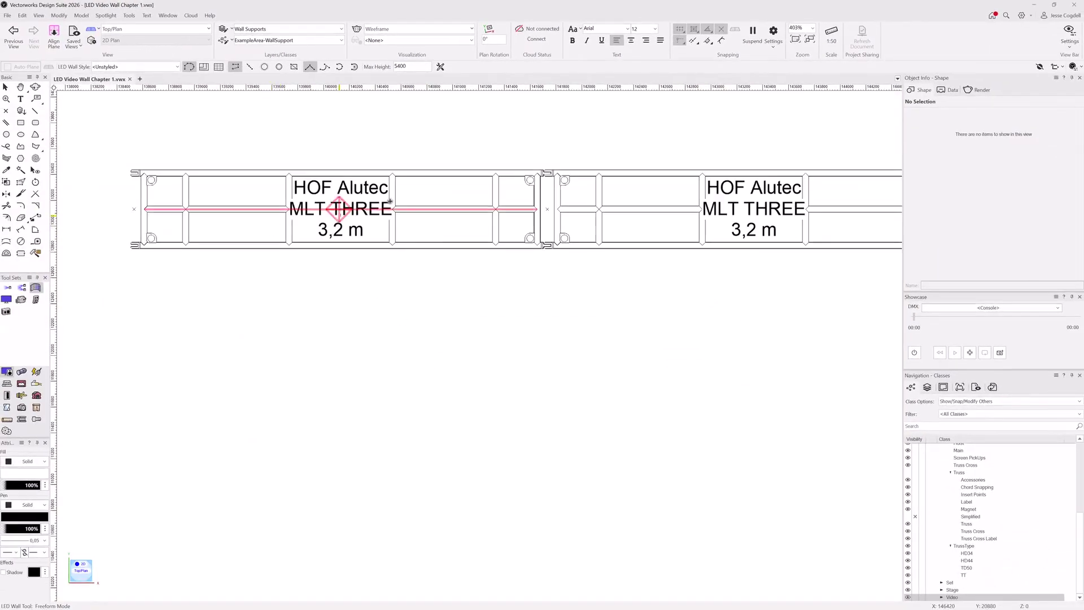
click(399, 201)
scroll(666, 316, down, 5)
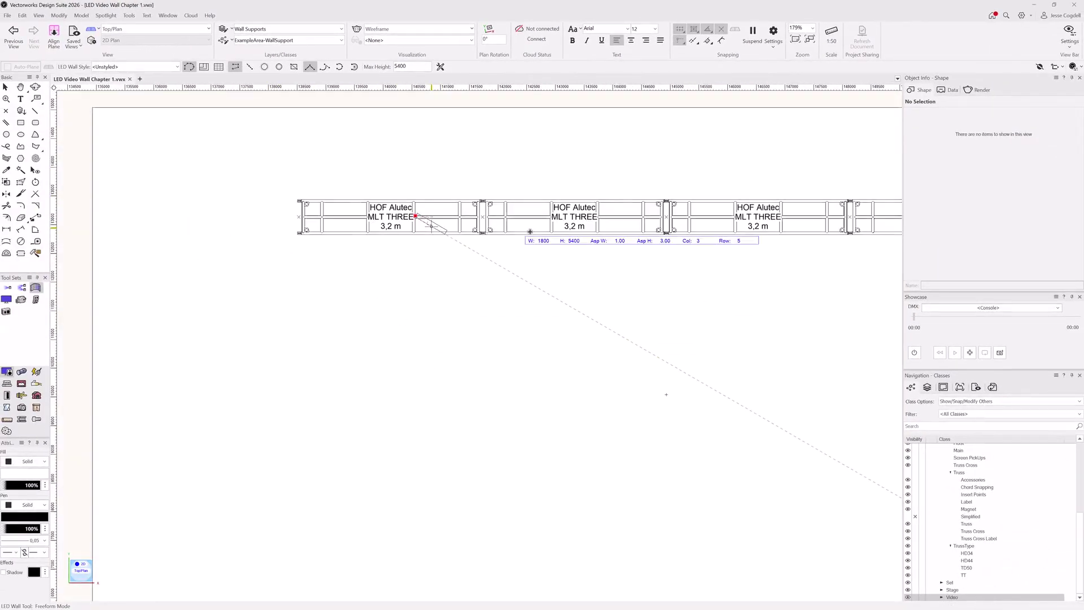
scroll(728, 232, up, 5)
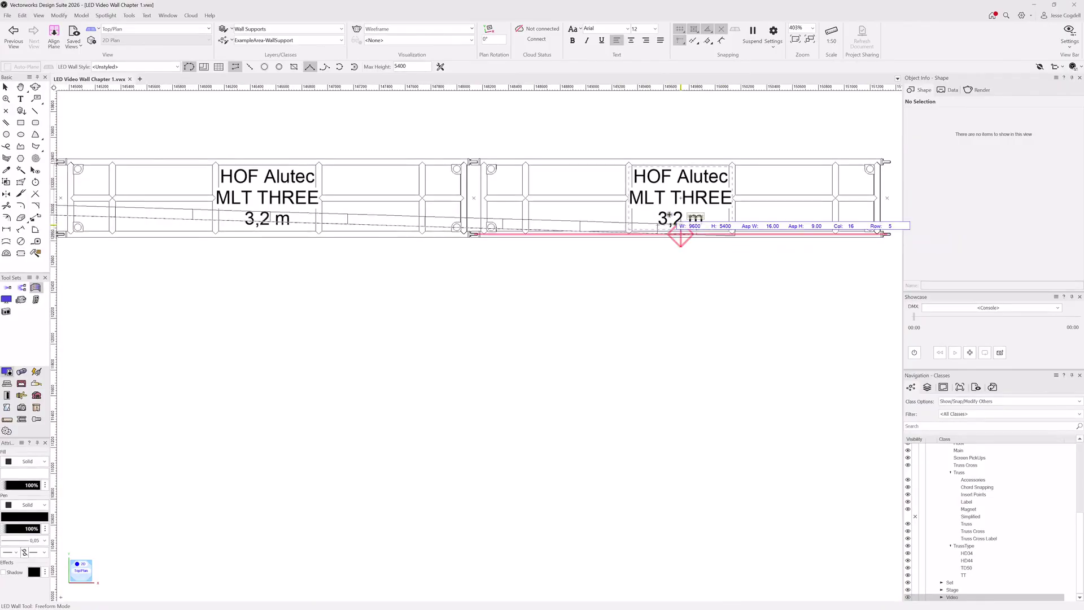
key(g)
click(619, 195)
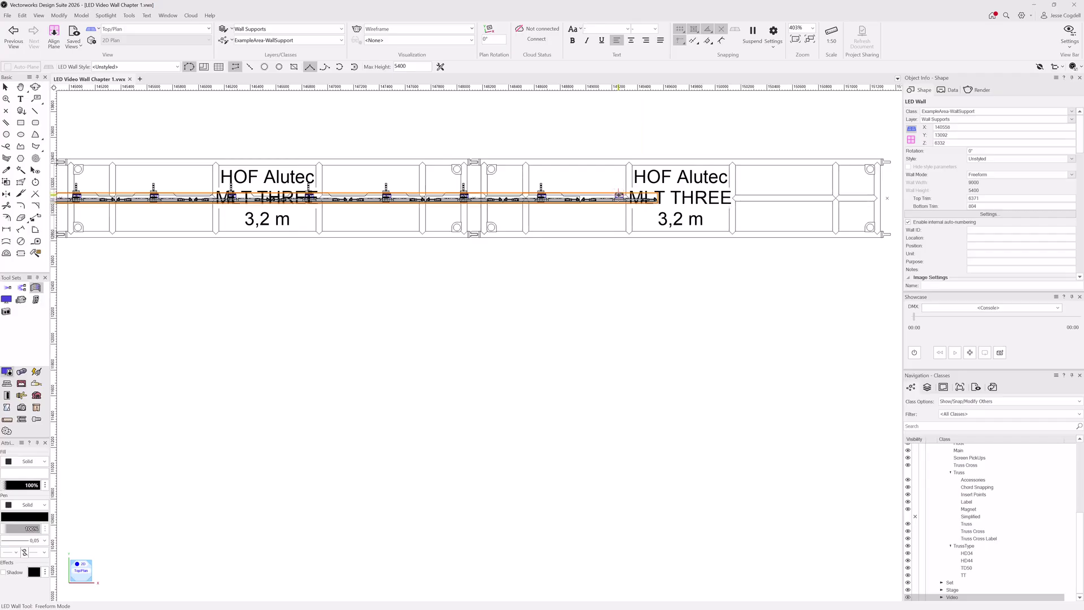
scroll(619, 195, down, 3)
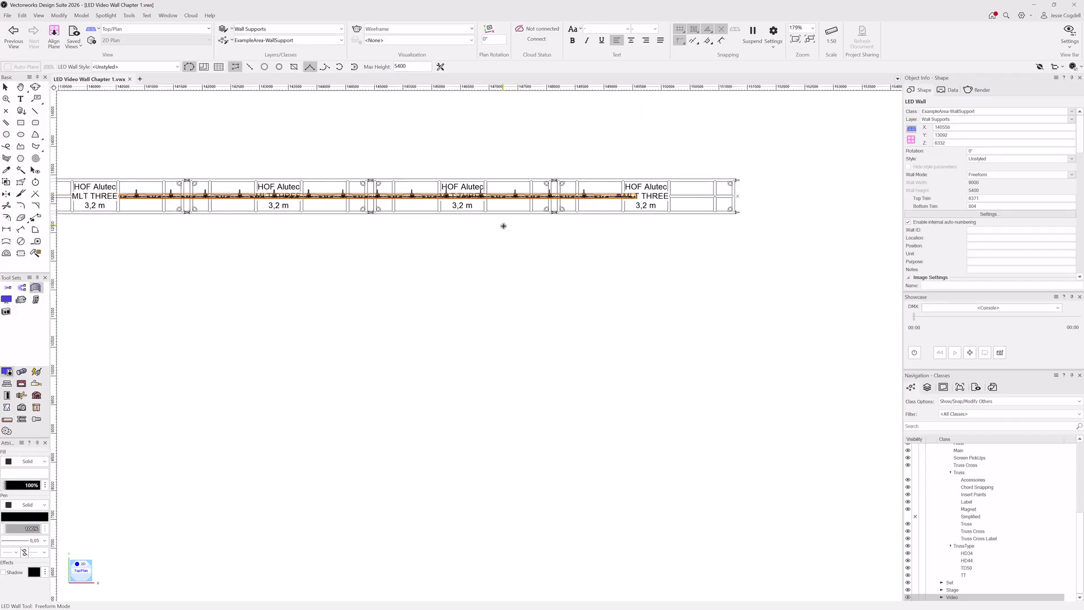
View the hung LED wall in shaded Left Isometric and open its settings.
key(KP_1)
scroll(303, 329, up, 5)
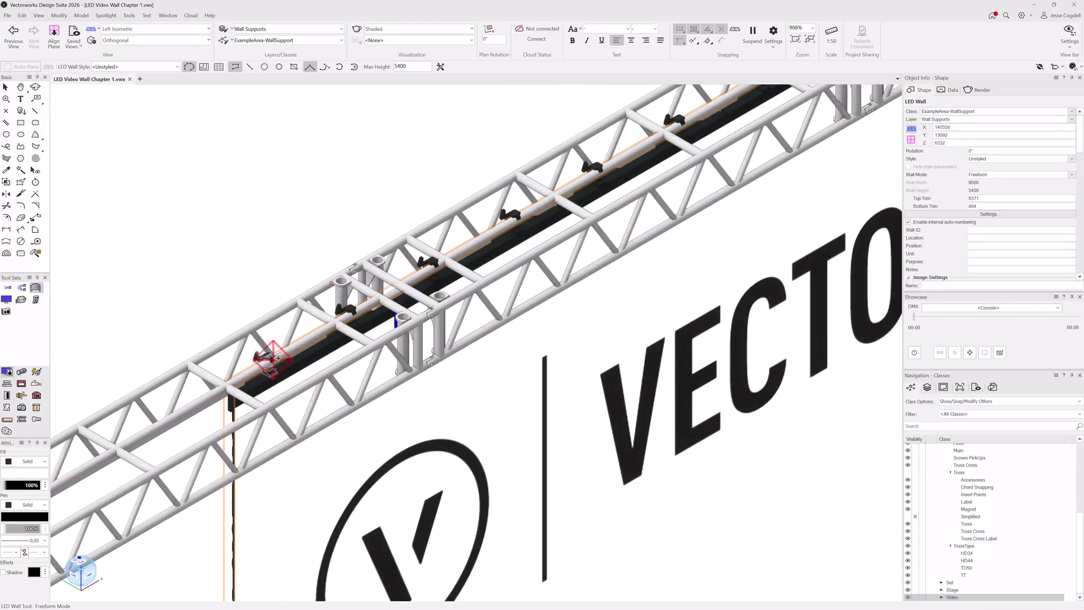
scroll(254, 356, up, 3)
scroll(653, 195, down, 8)
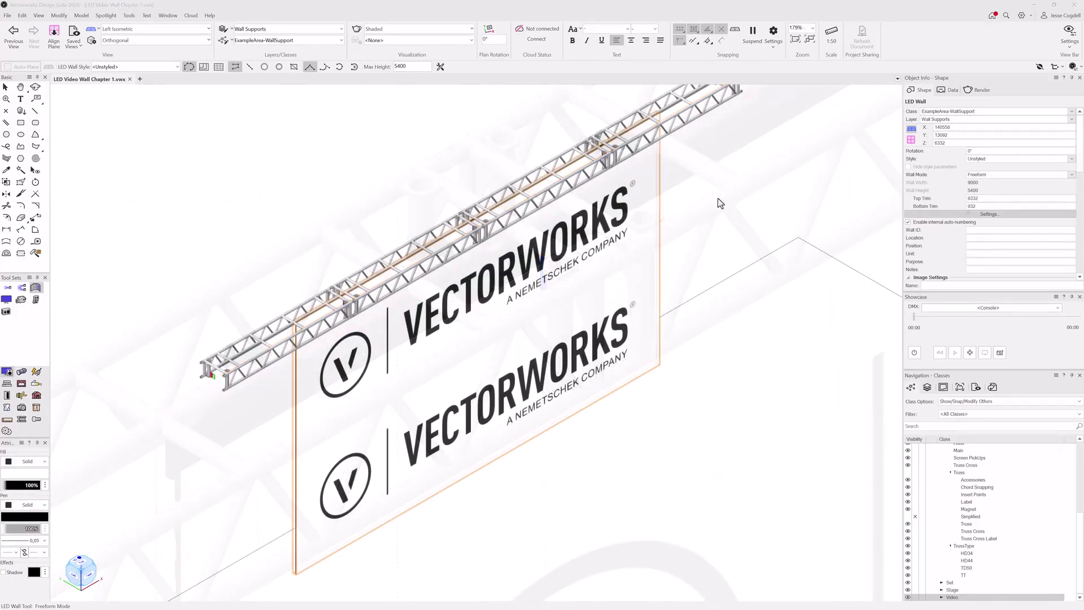
double_click(652, 194)
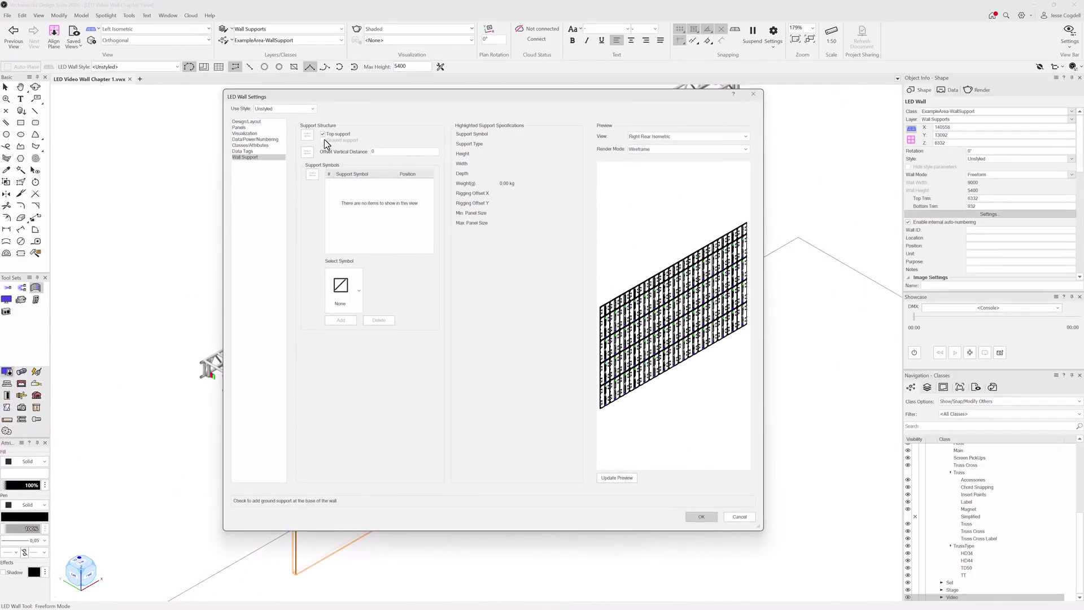
Assign ROE Carbon 1.2M Top Support as the hung wall's top support and apply it.
click(359, 290)
click(492, 349)
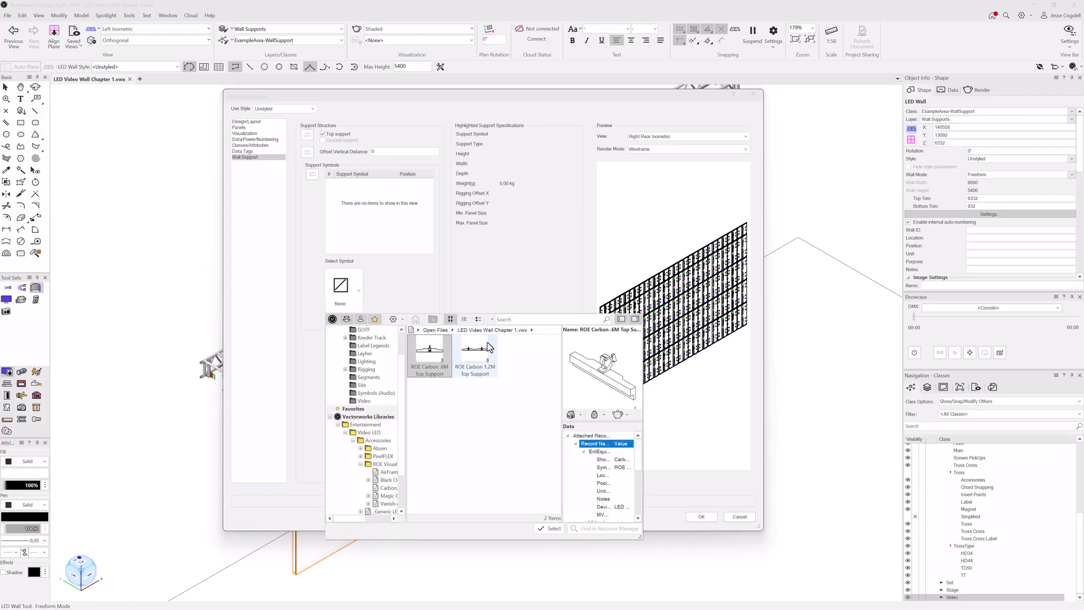
click(550, 529)
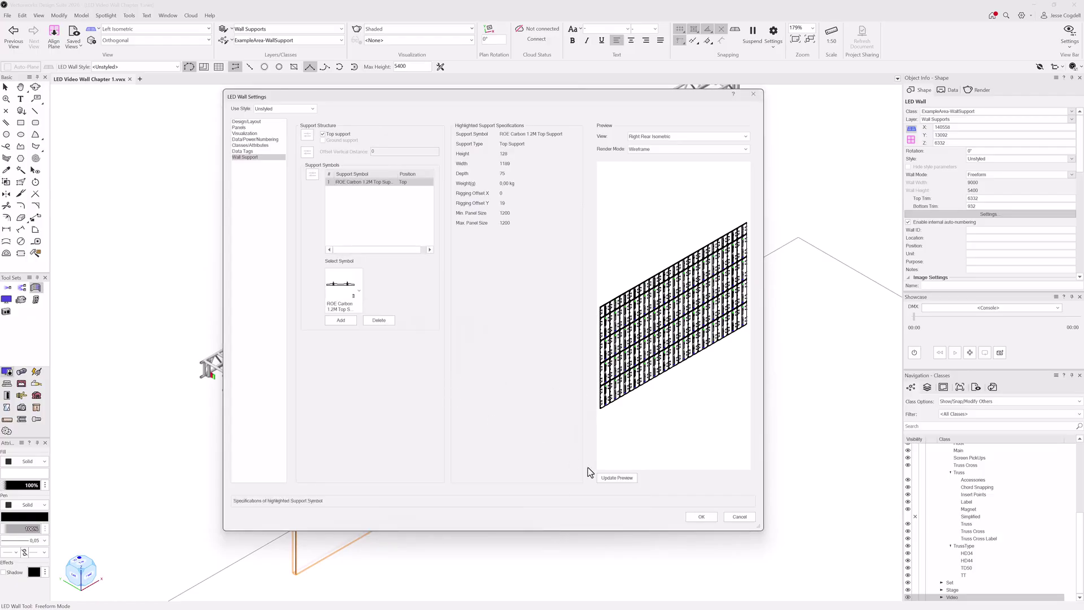
click(610, 479)
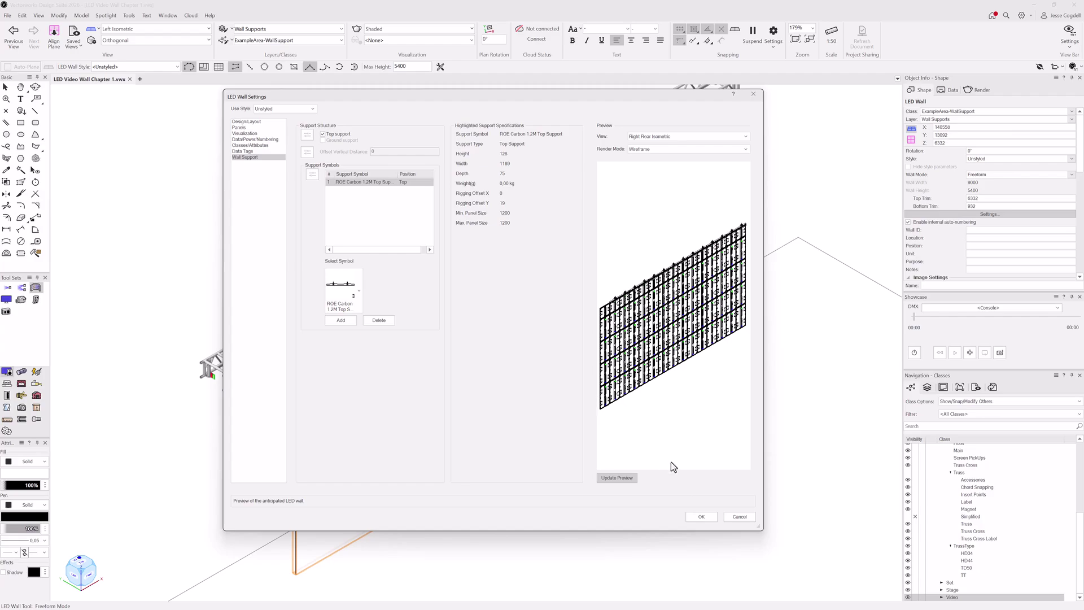
click(697, 517)
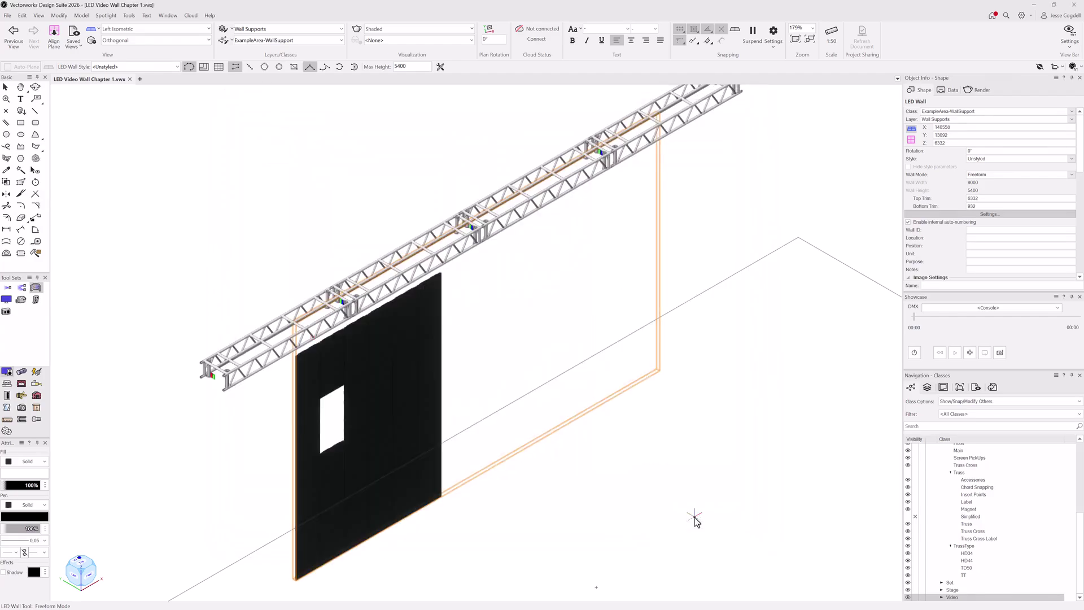
Inspect the image-mapping wall's Vectorworks Logo RT screen image setting, leaving it unchanged.
scroll(294, 321, up, 10)
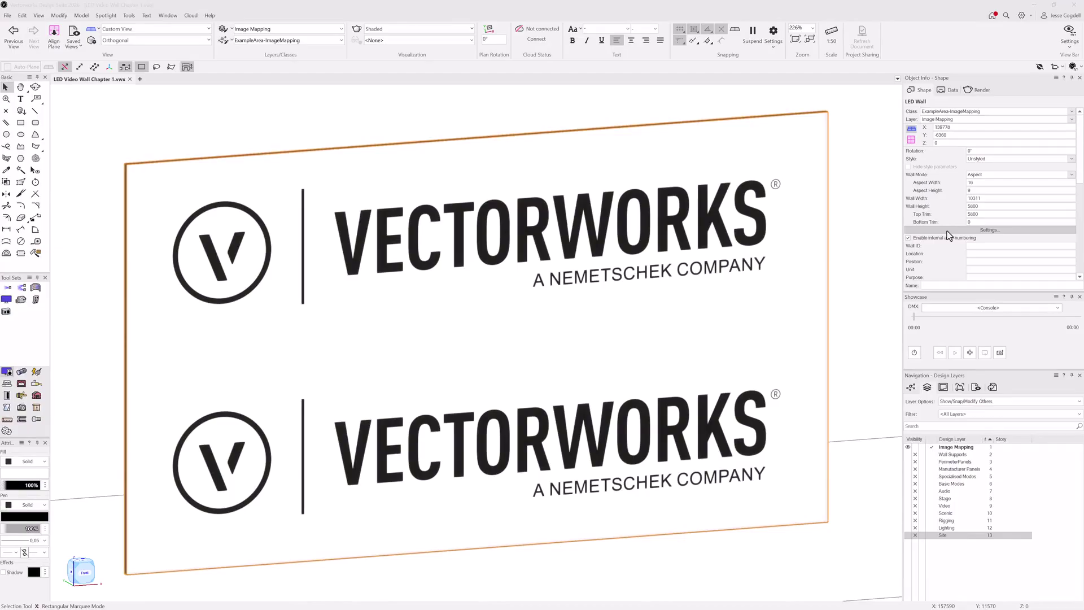
click(988, 230)
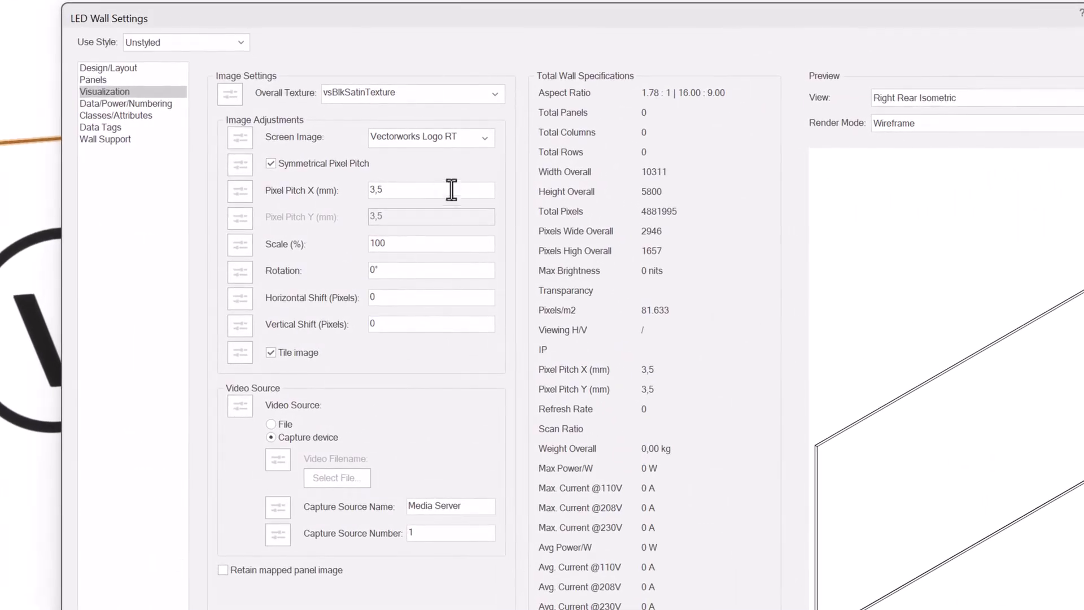
click(486, 137)
click(486, 137)
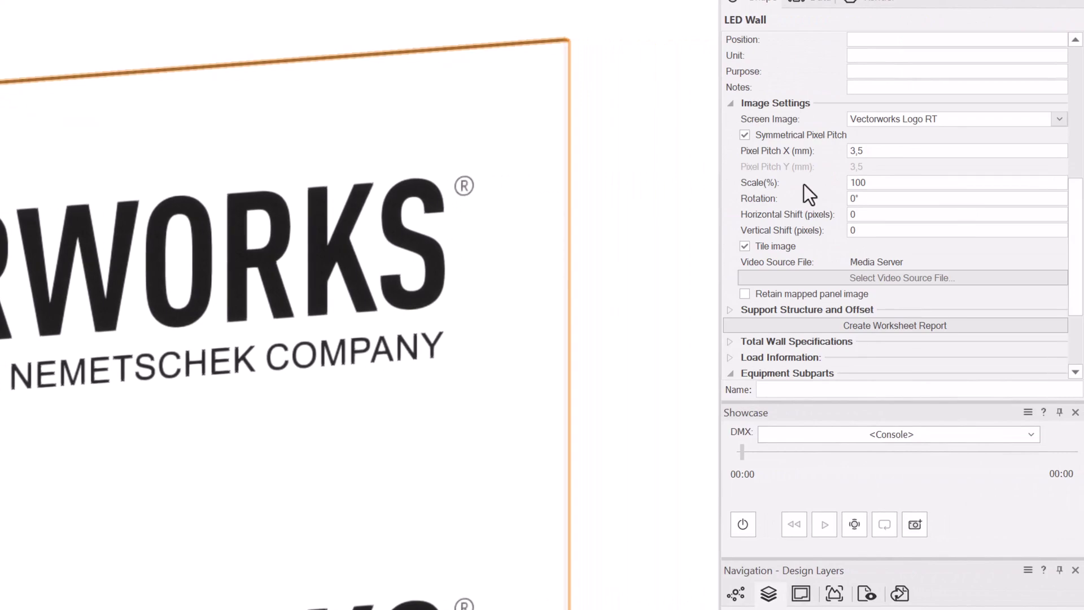
Pick the Vectorworks 2025 image in the Screen Image resource picker and apply it to the LED wall.
click(955, 119)
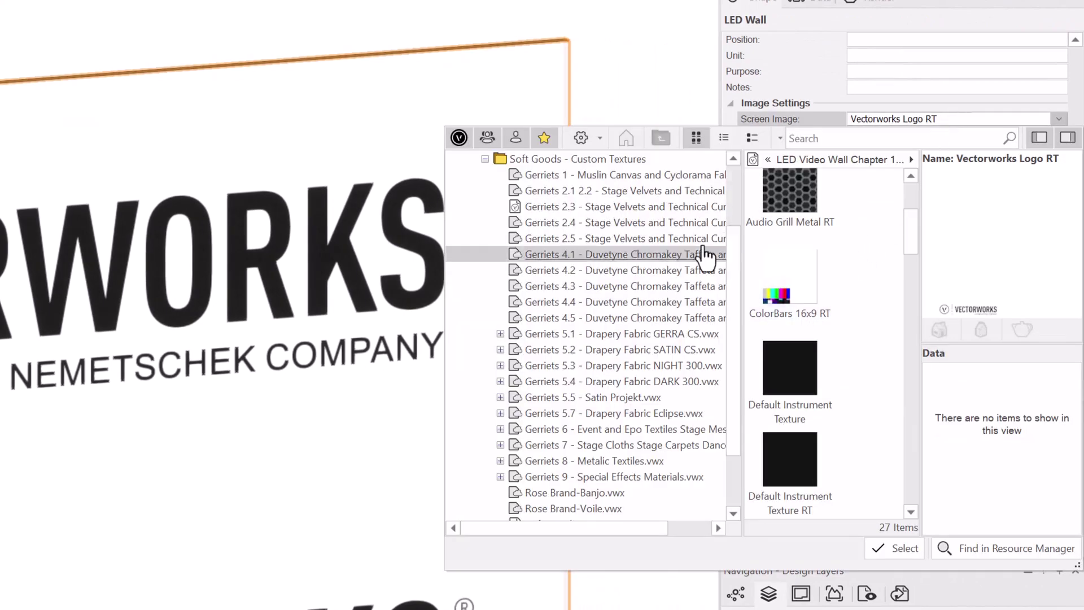
scroll(703, 257, up, 3)
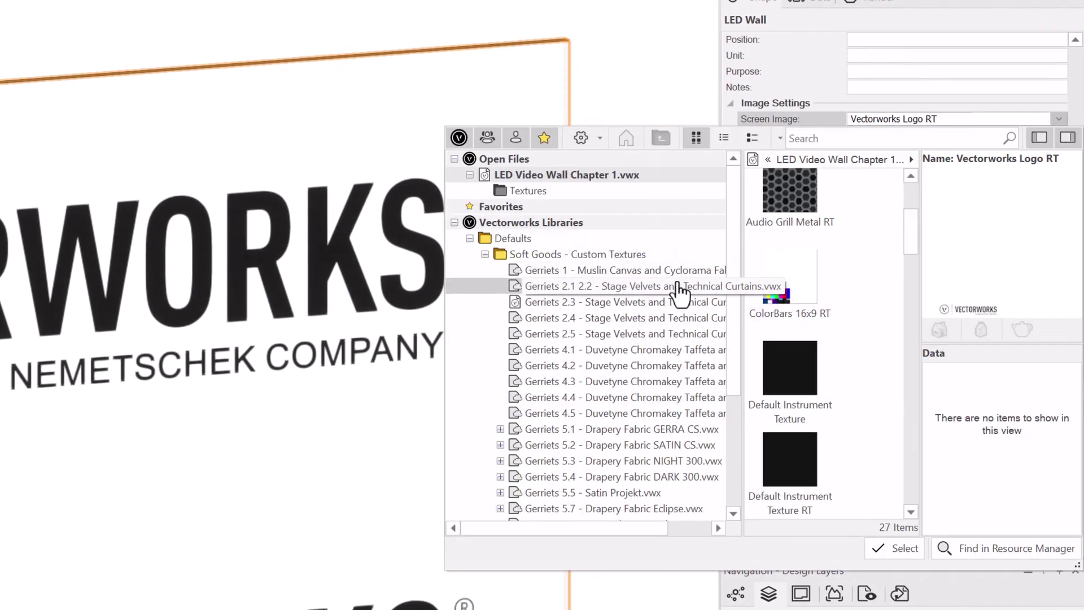
double_click(636, 181)
scroll(805, 342, down, 3)
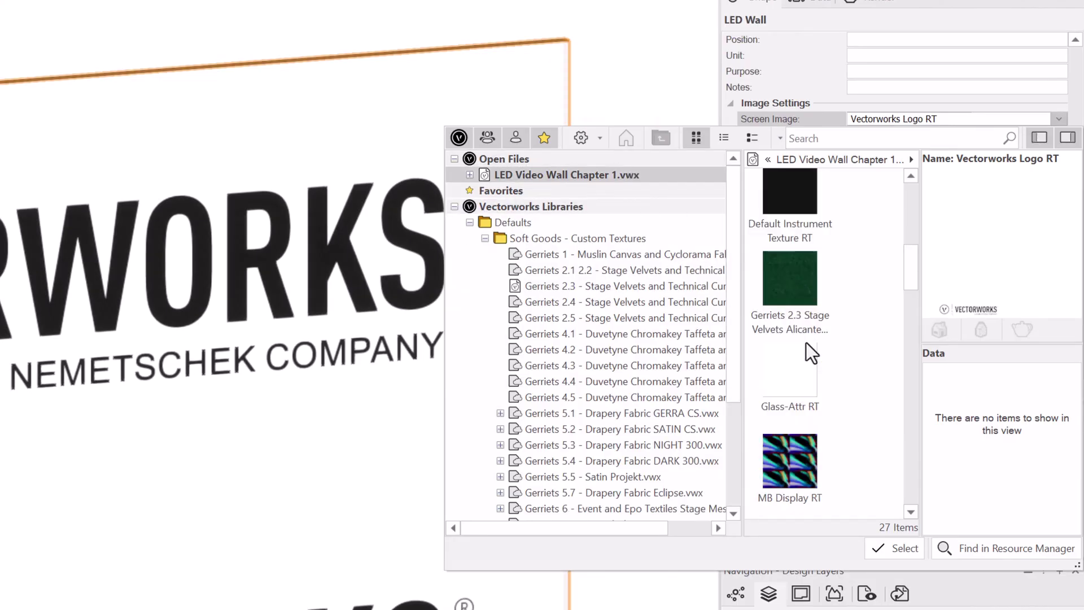
scroll(805, 342, down, 10)
click(813, 223)
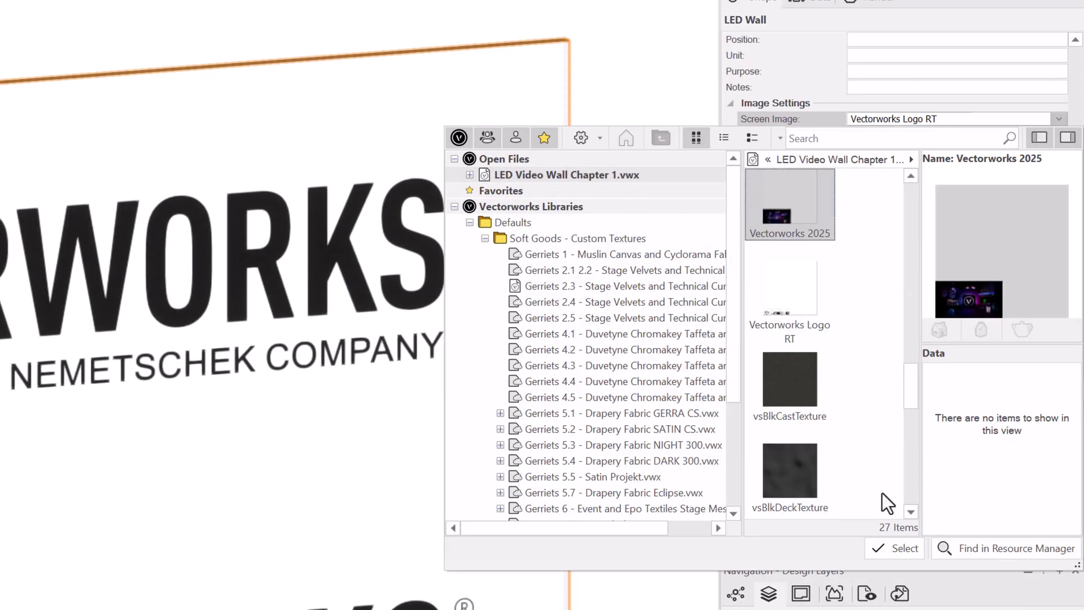
click(886, 551)
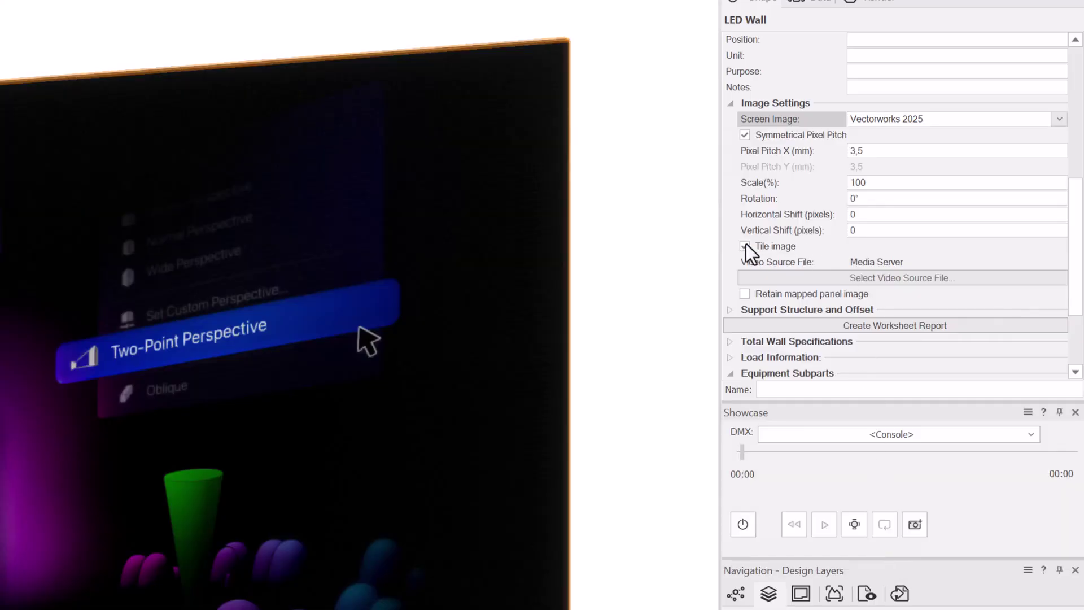